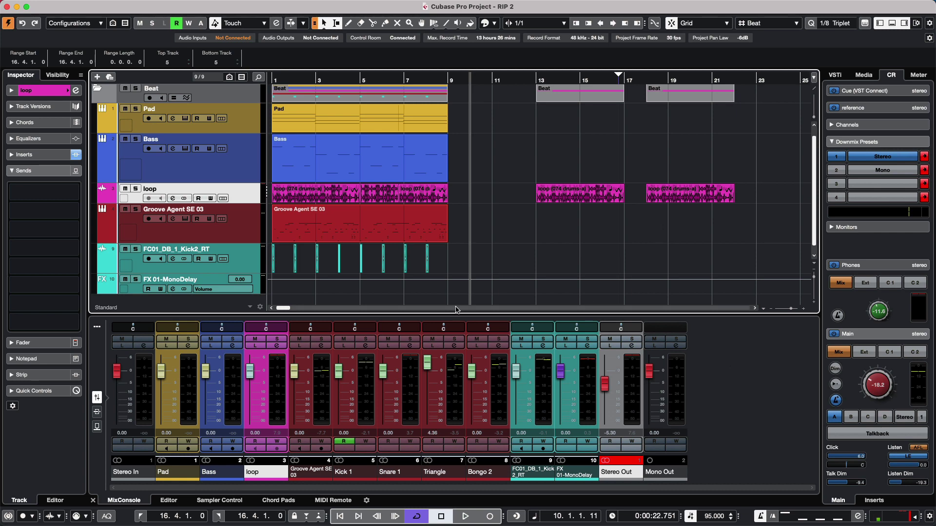
Check whether the Render in Place commands are available with the loop track and with the Beat folder track selected.
mouse_move(130, 2)
left_click(87, 5)
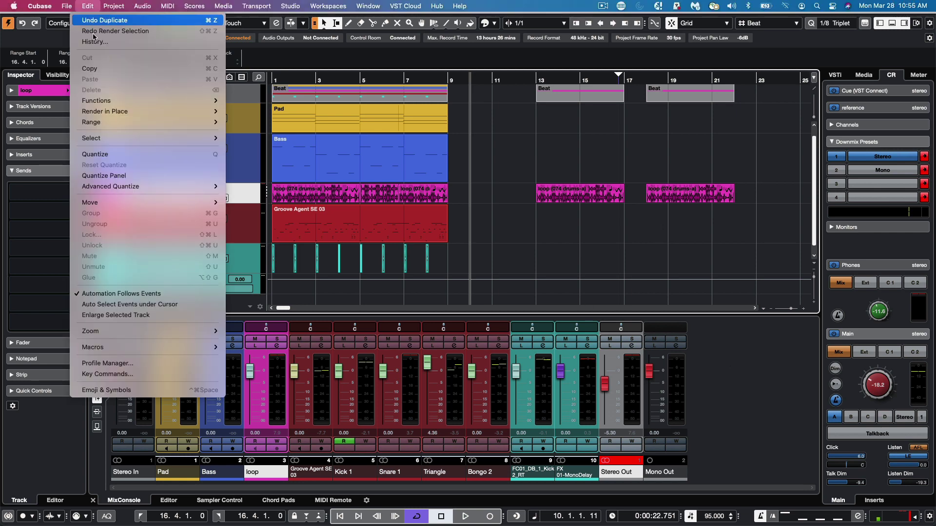
mouse_move(103, 112)
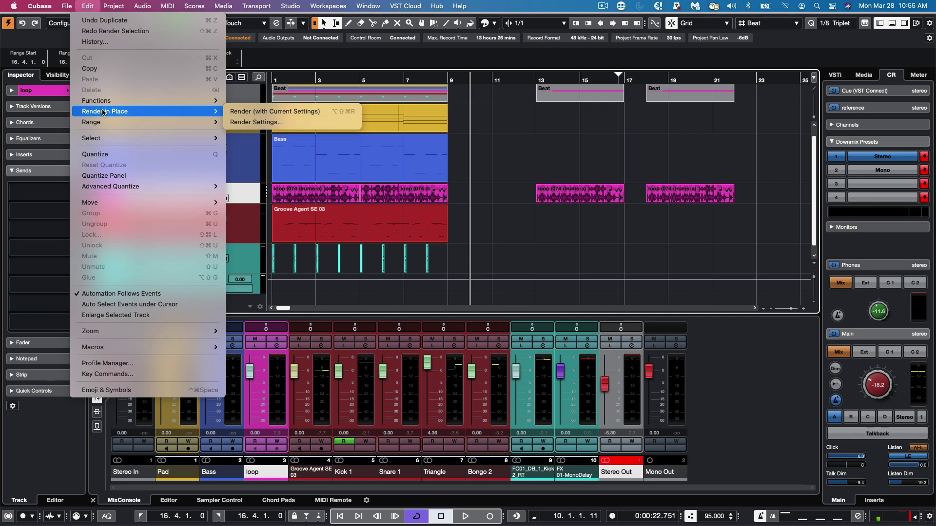
left_click(550, 159)
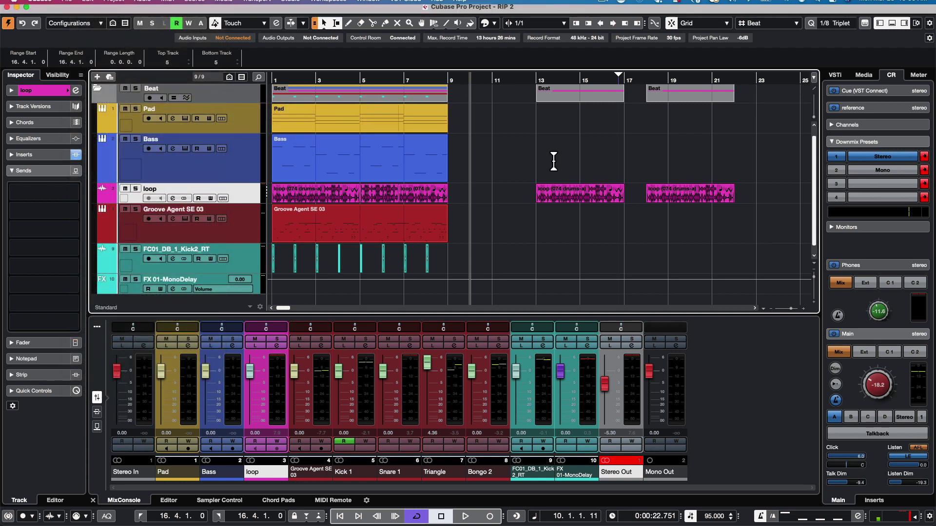
left_click(538, 161)
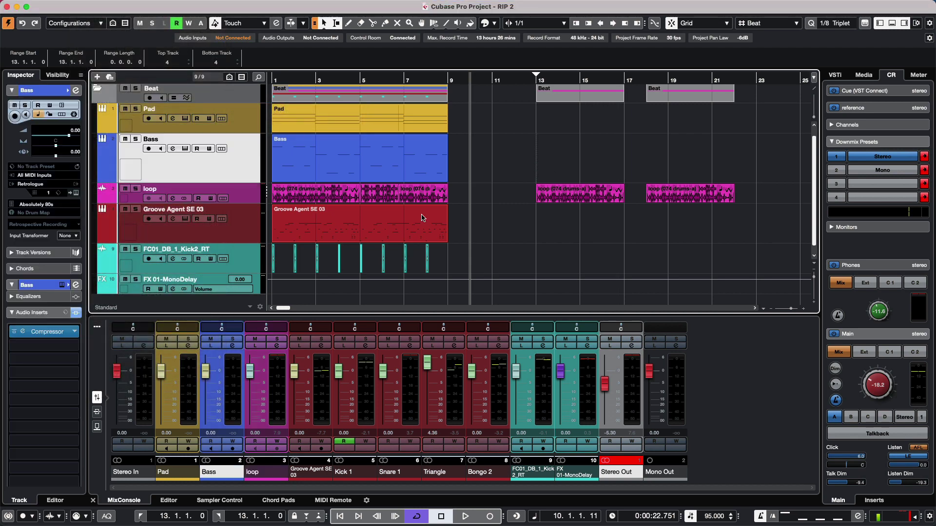
left_click(244, 98)
left_click(88, 6)
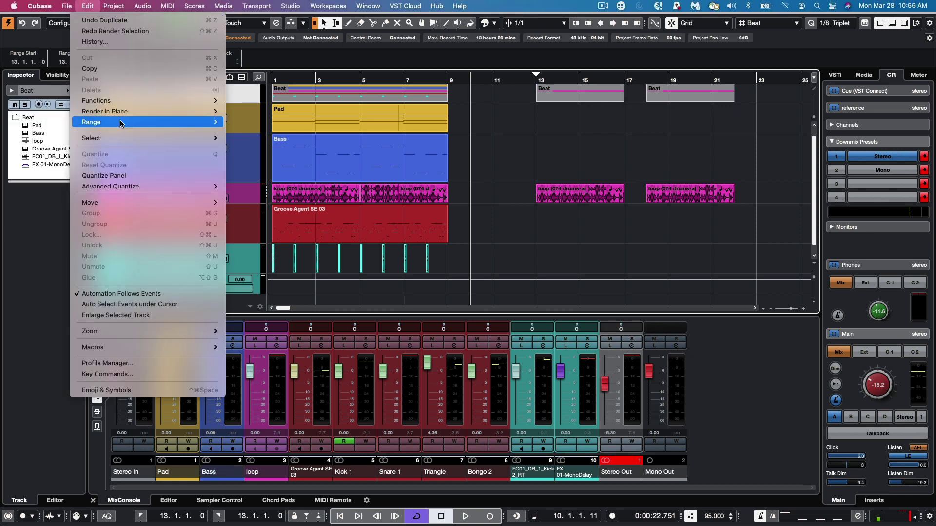
mouse_move(210, 112)
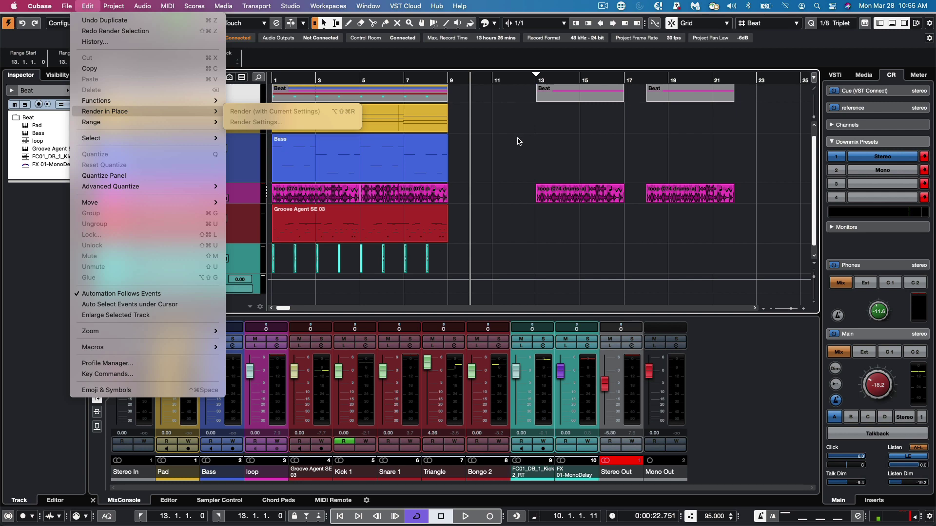
left_click(599, 152)
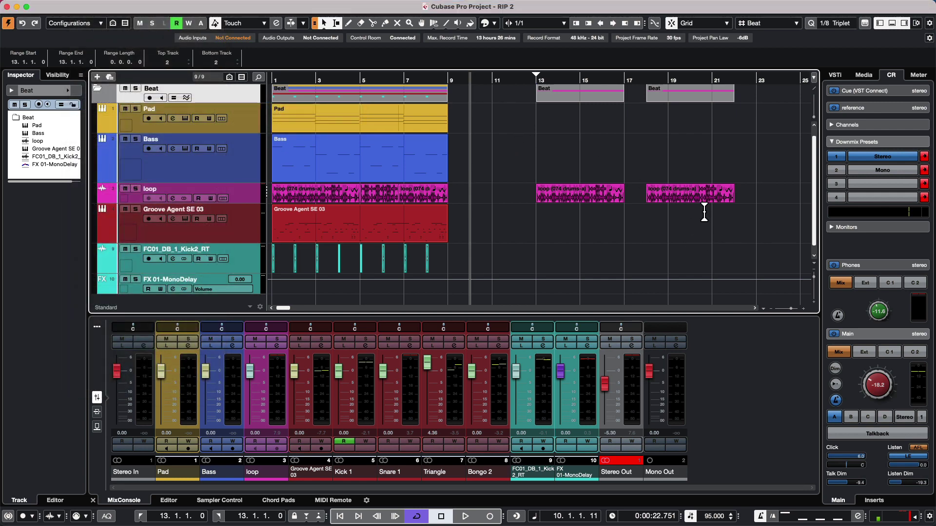
Render the two loop events at bars 13 and 18 in place with the mode As Separate Events.
left_click(702, 200)
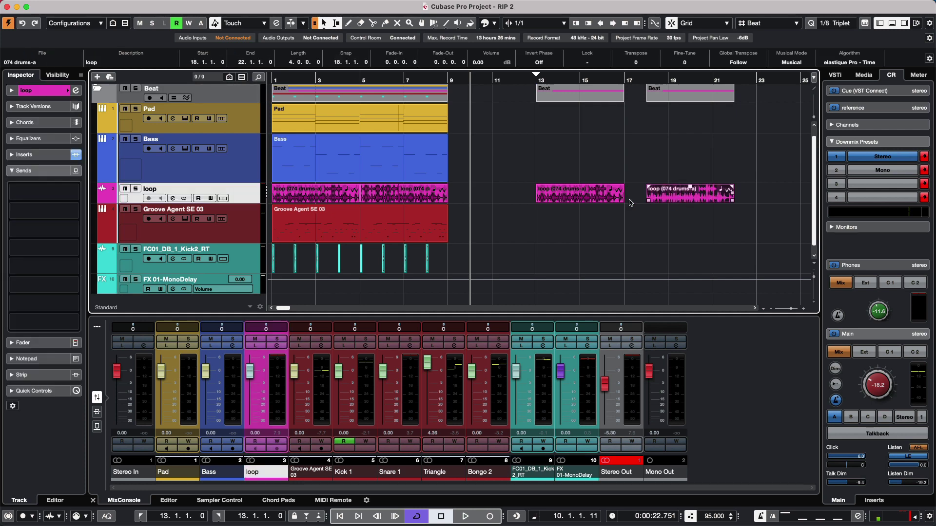
left_click(594, 201, "shift")
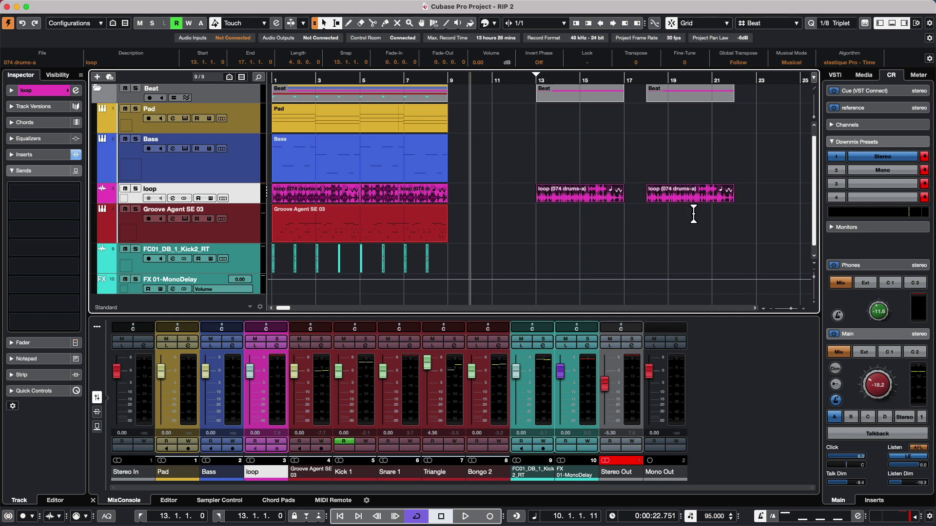
mouse_move(229, 2)
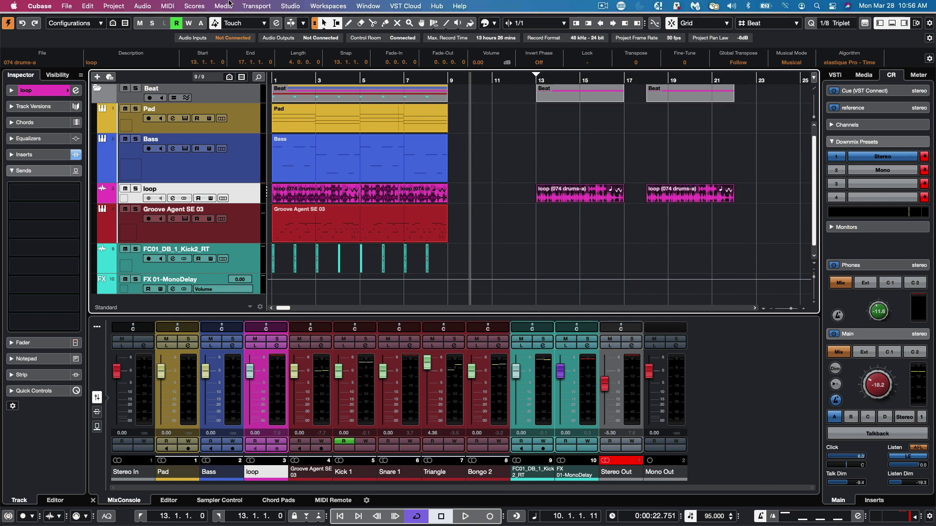
left_click(92, 5)
mouse_move(146, 111)
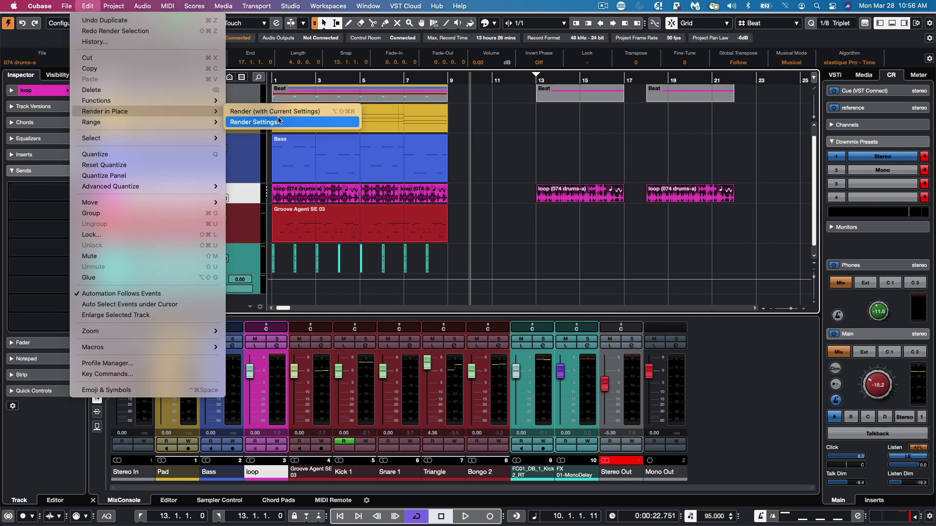
left_click(279, 122)
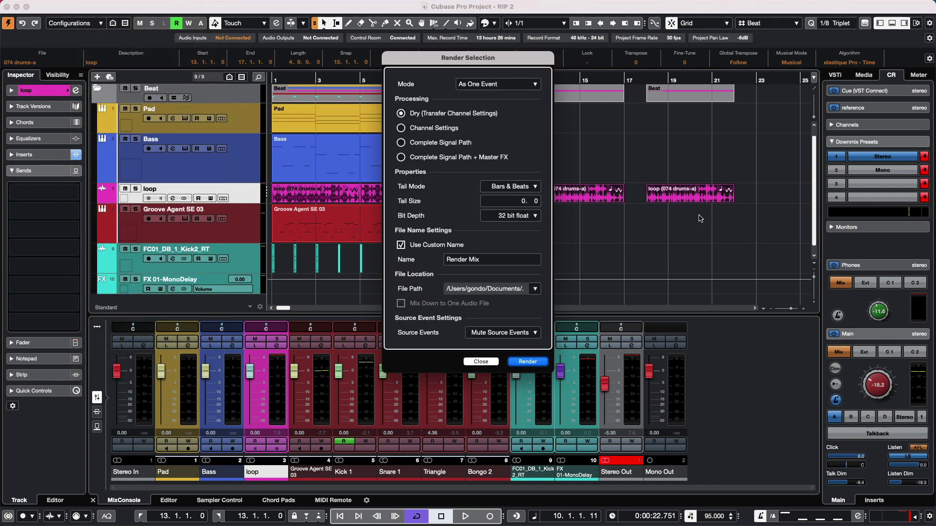
left_click(504, 86)
left_click(508, 85)
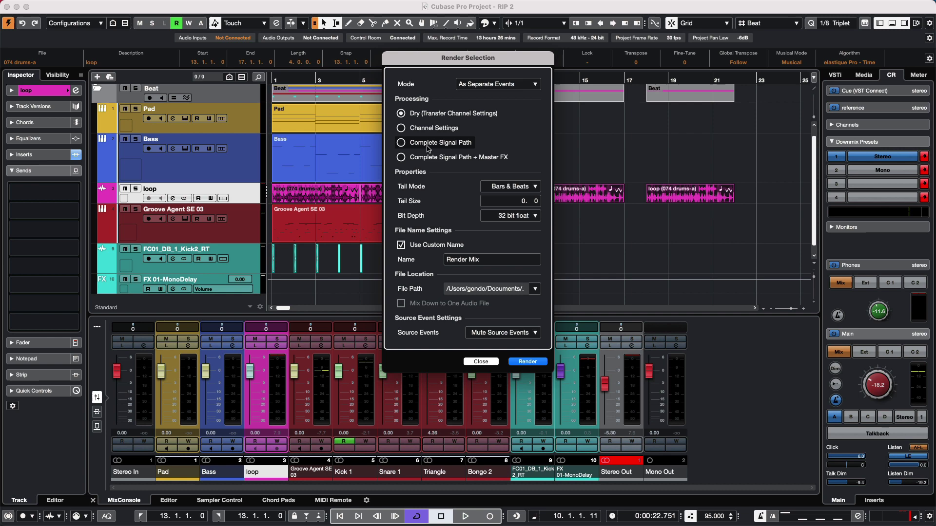
left_click(532, 362)
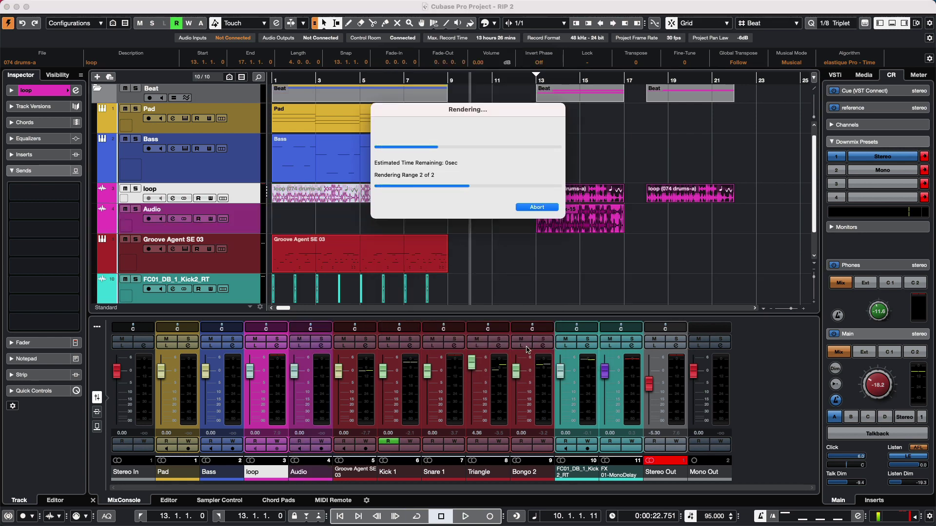
Review the source track options in the render settings for the loop (R) track, and undo the separate-events render.
left_click(612, 261)
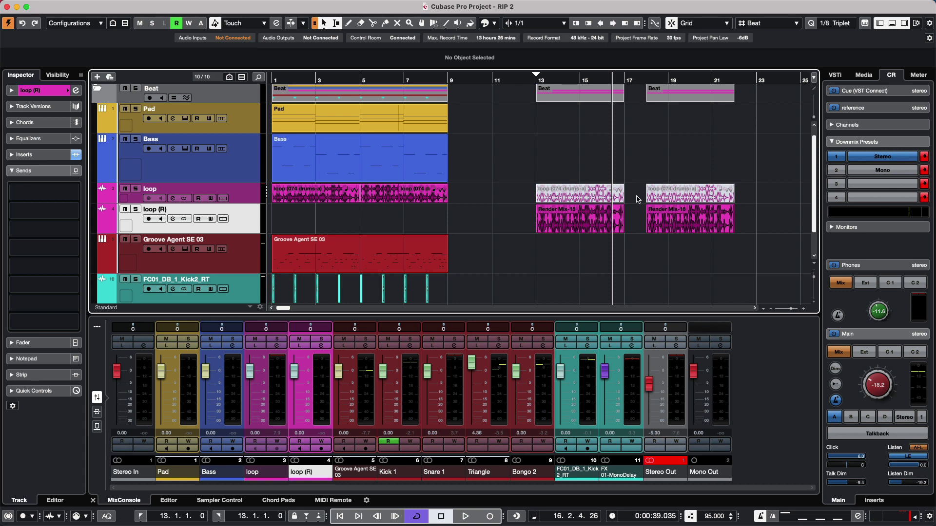
key("alt+r")
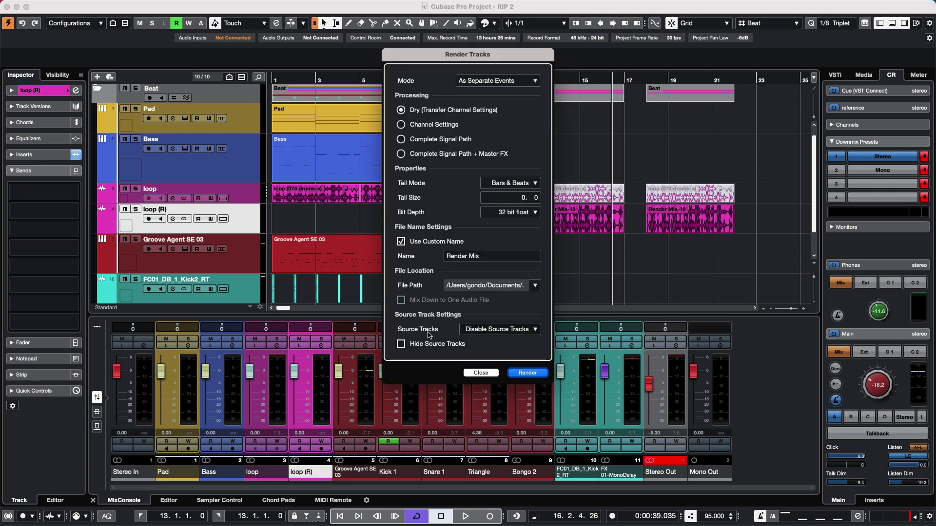
left_click(518, 330)
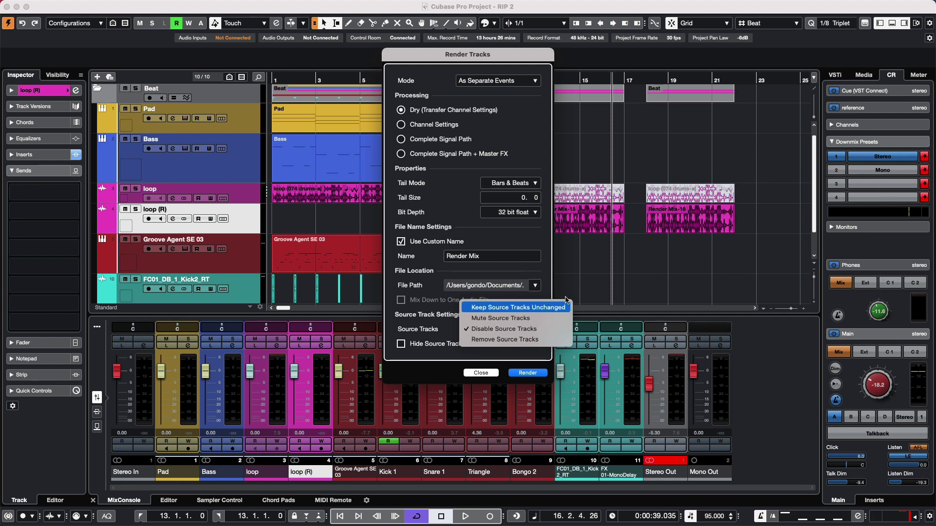
left_click(605, 281)
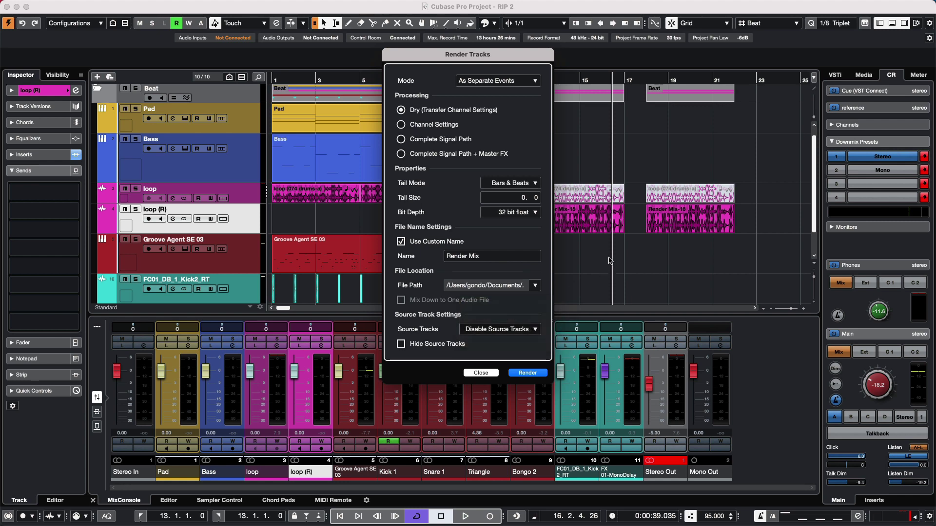
left_click(481, 374)
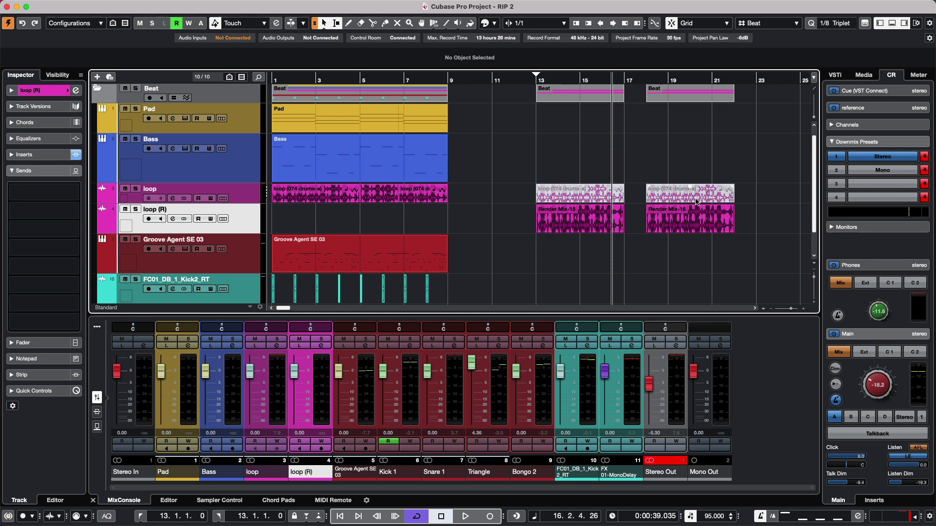
key("super+z")
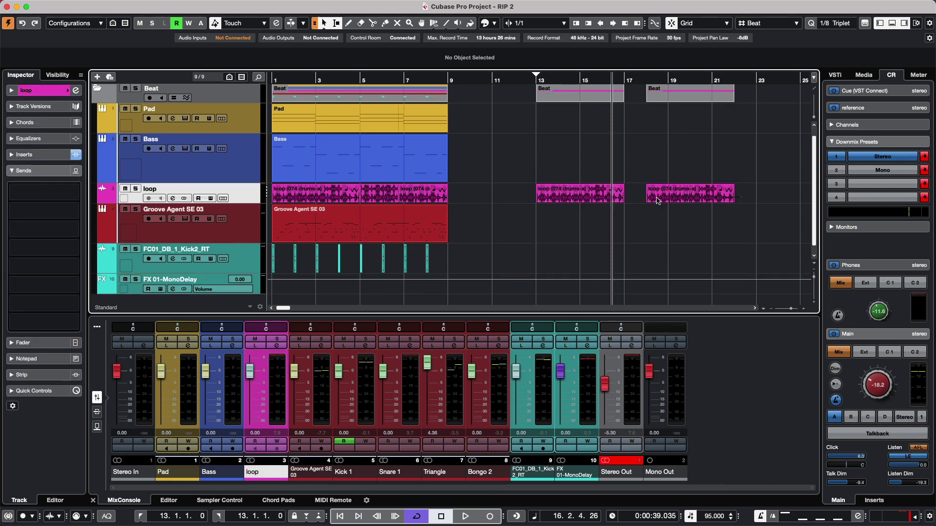
Render the two loop events at bars 13 and 18 in place with the mode As One Event, and undo that render.
left_click(604, 203)
key("alt+r")
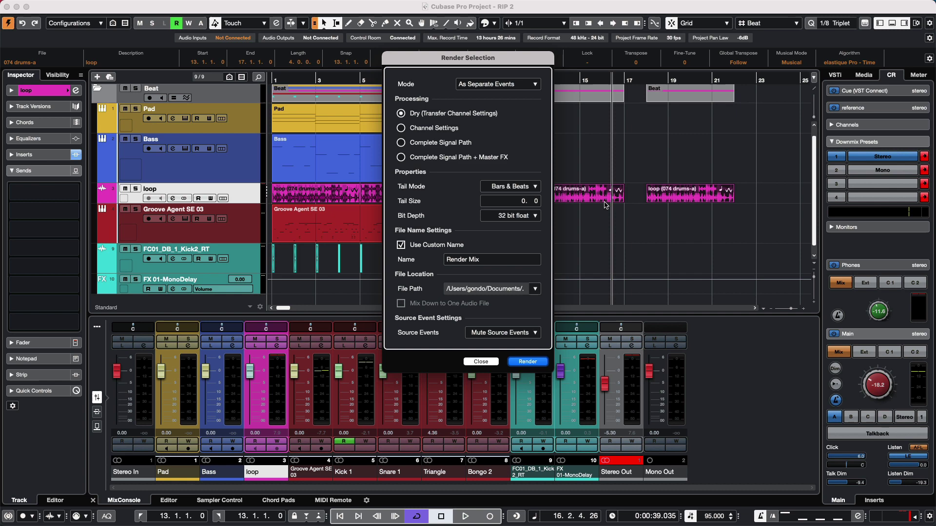
left_click(507, 84)
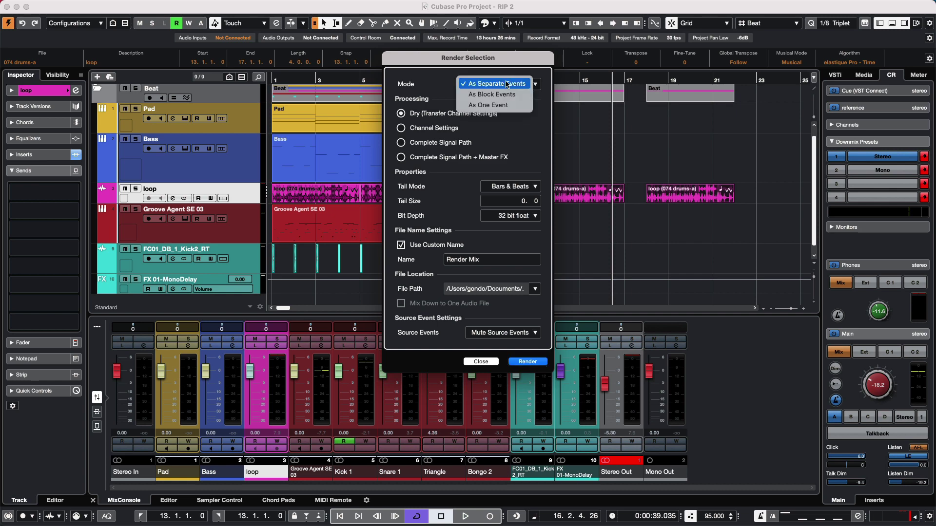
left_click(507, 105)
left_click(528, 362)
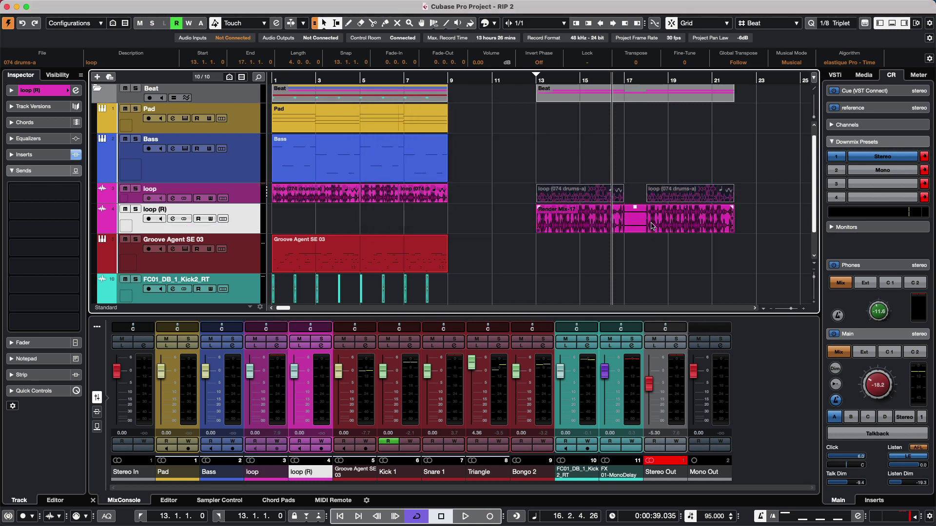
left_click(649, 276)
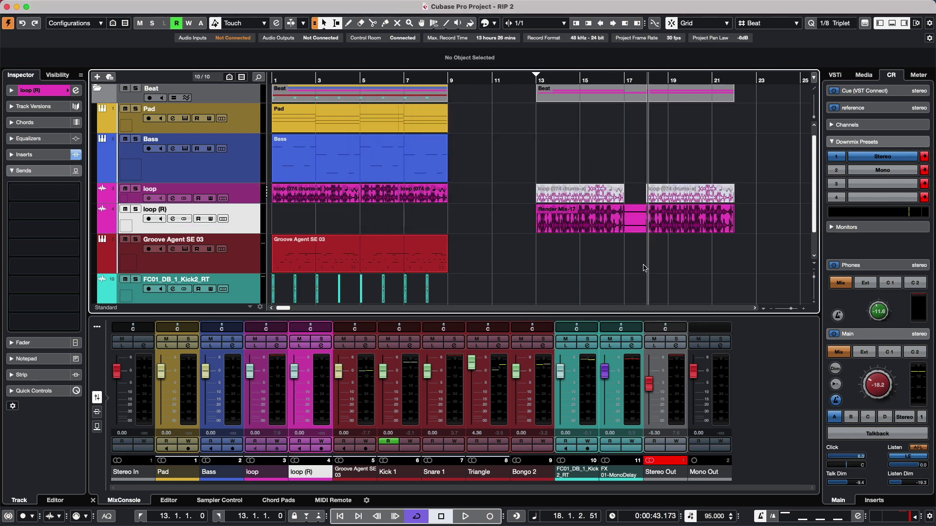
key("super+z")
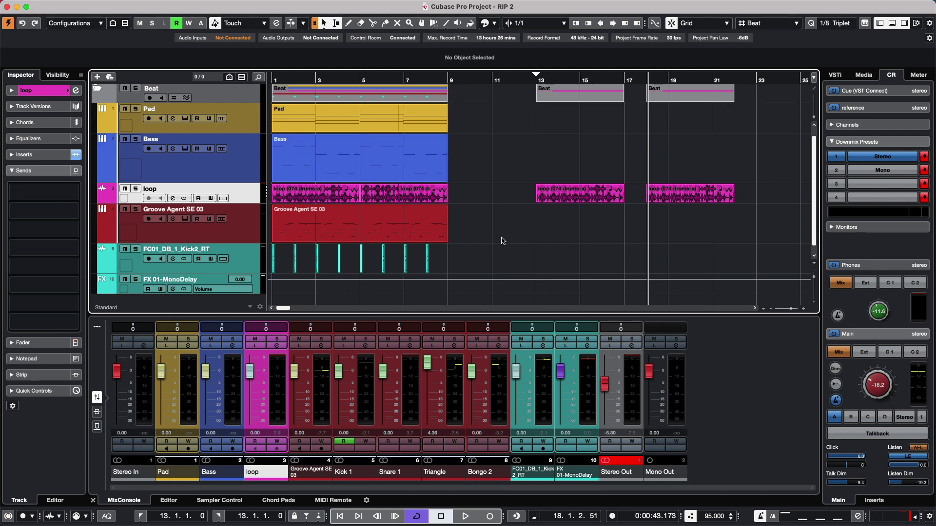
Select the Pad part and view its Render in Place settings without rendering.
left_click(362, 121)
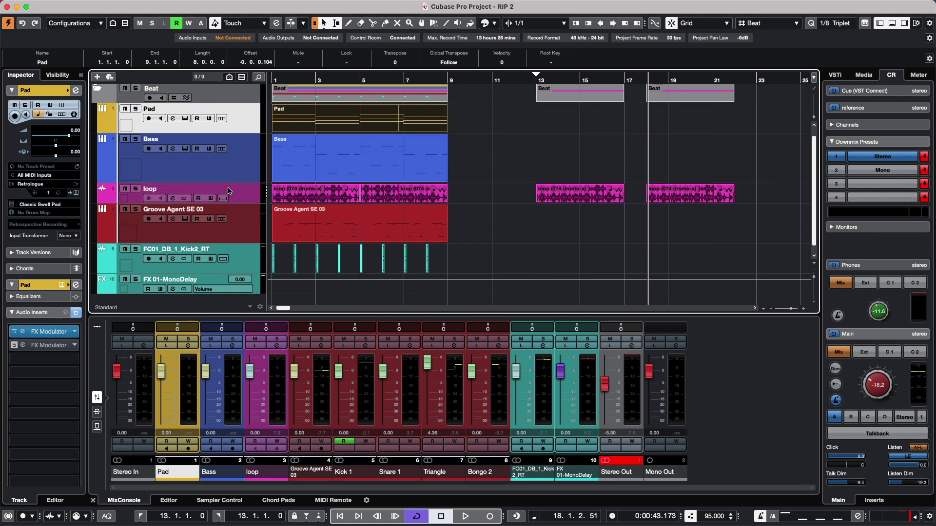
key("alt+r")
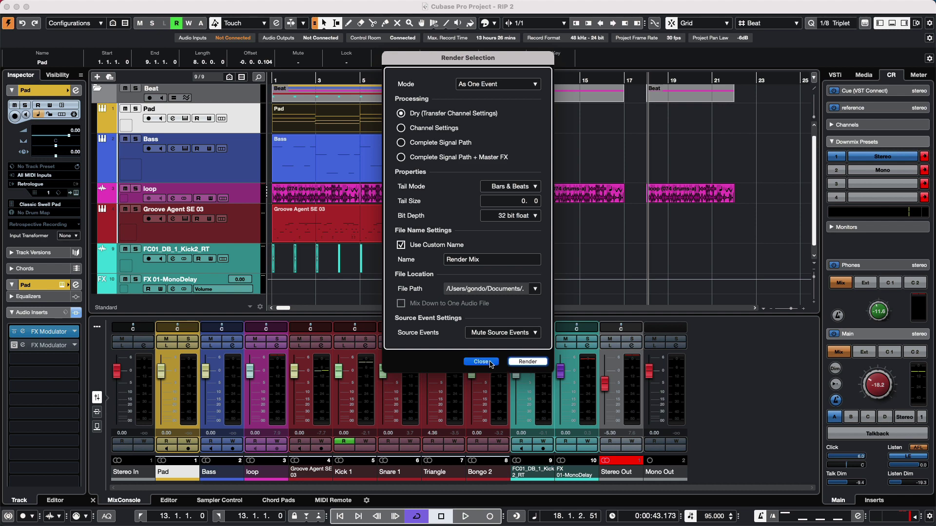
left_click(511, 362)
Play the project from the beginning and solo the Pad track.
key("Home")
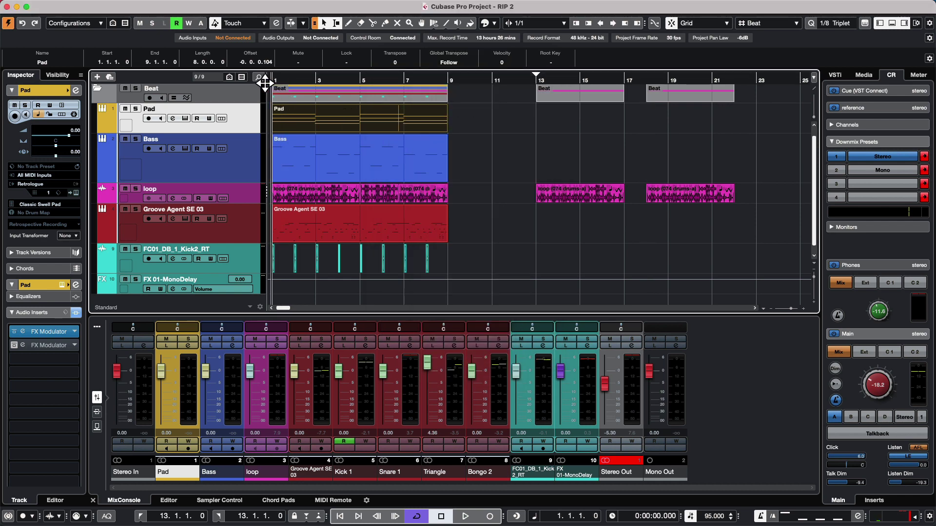
key("space")
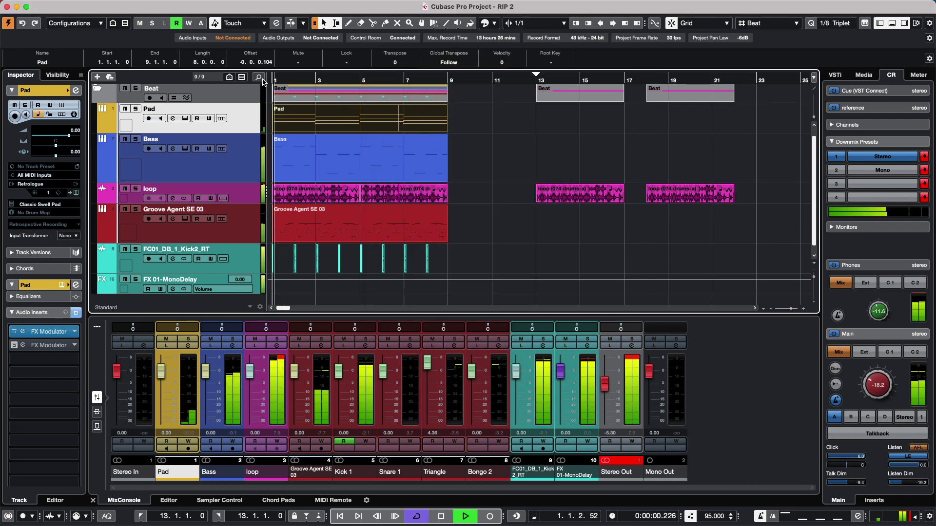
left_click(136, 109)
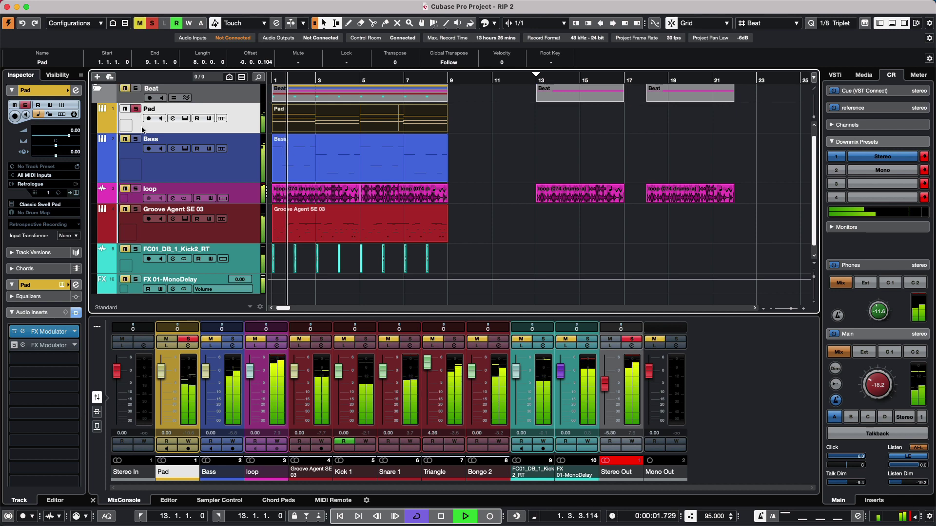
Compare the Pad sound with the first FX Modulator insert bypassed and active, and close the plug-in window.
left_click(22, 331)
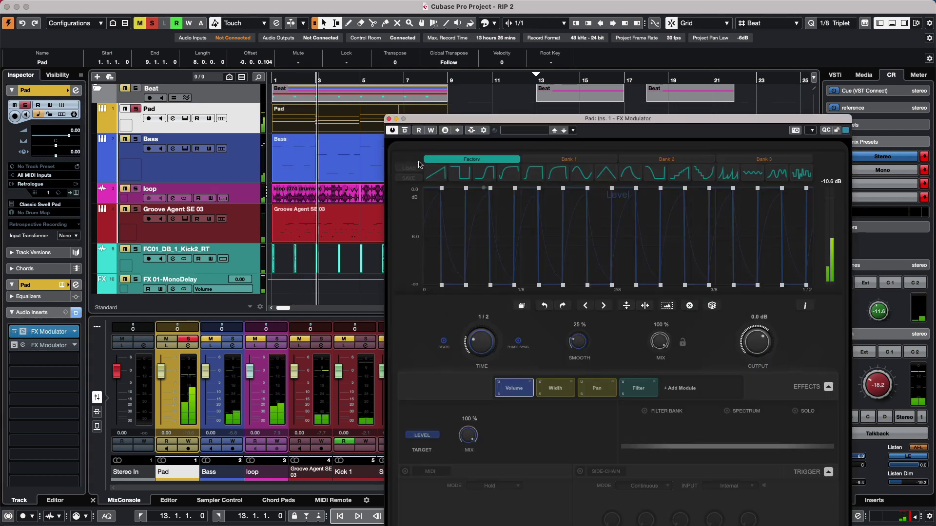
left_click(404, 132)
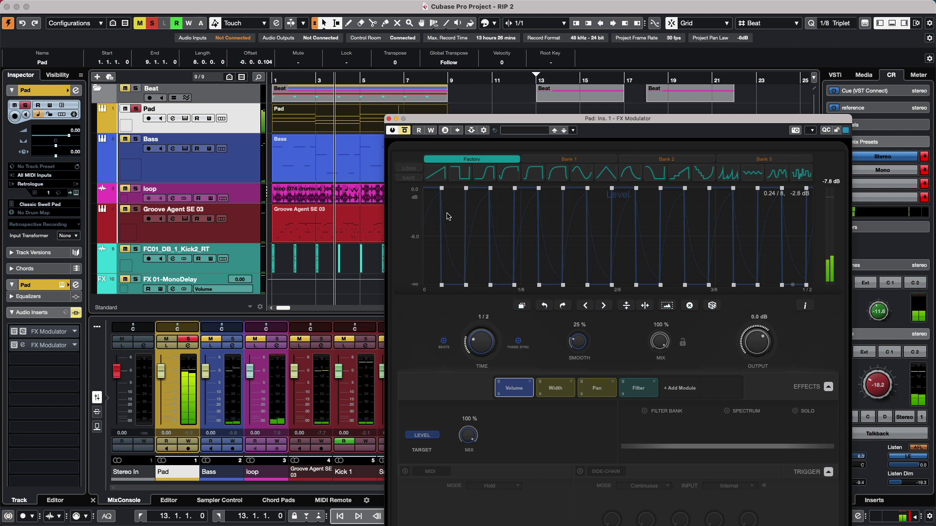
left_click(405, 130)
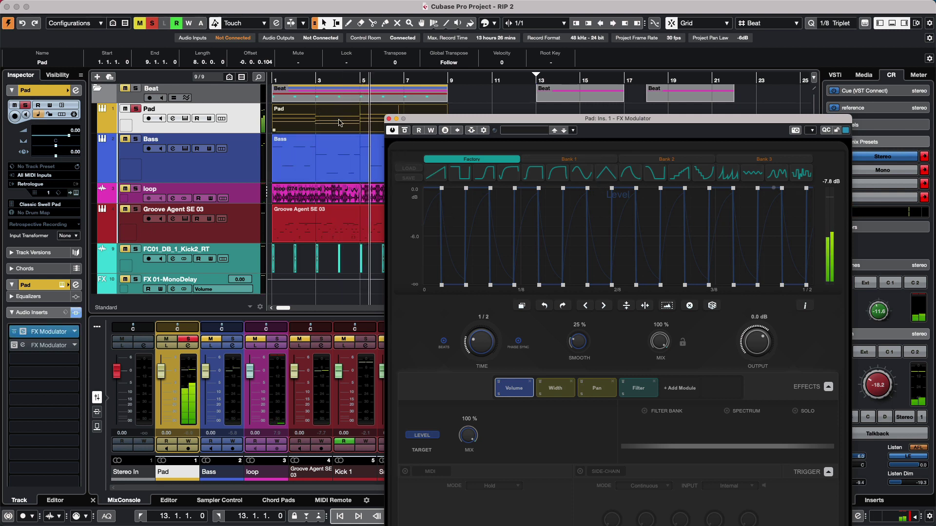
left_click(388, 118)
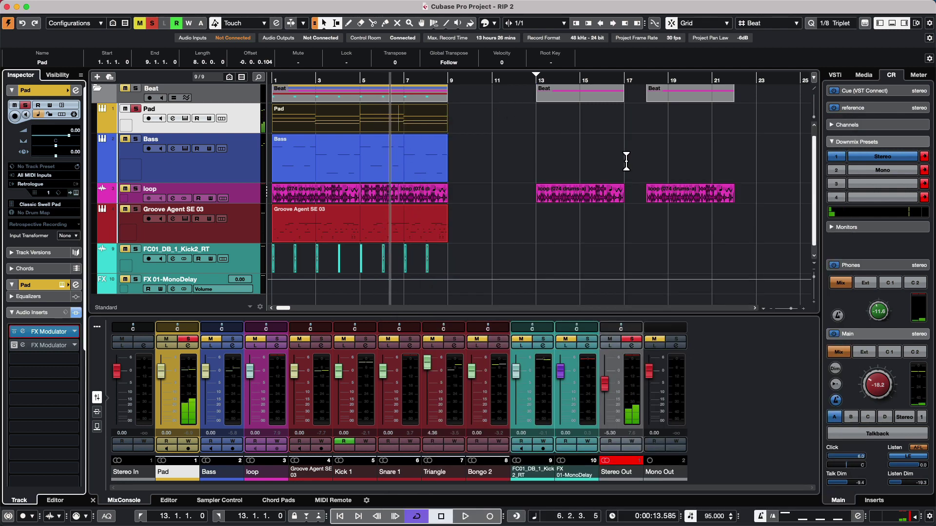
Render the Pad part in place with the mode As One Event and Dry (Transfer Channel Settings) processing.
key("alt+r")
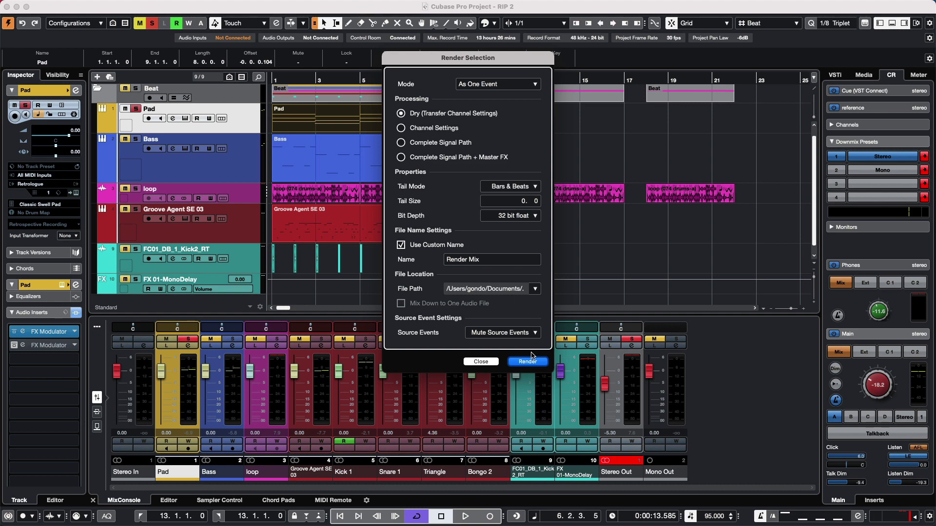
left_click(529, 361)
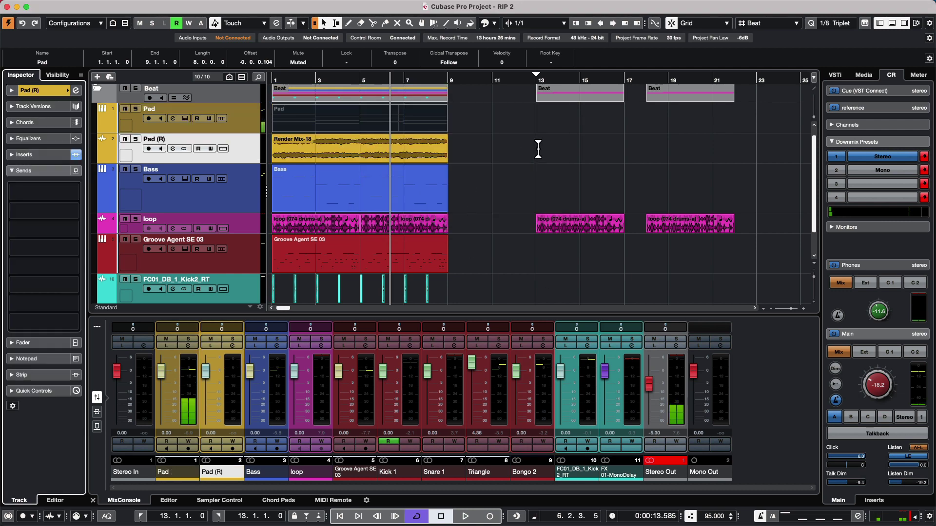
left_click(531, 182)
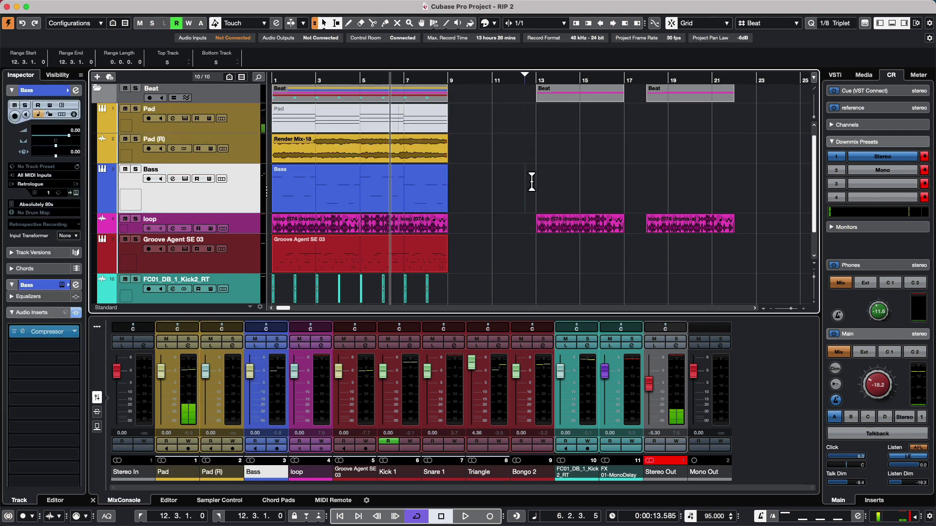
Play the project from the beginning, solo the rendered Pad (R) track, and stop playback.
left_click(371, 150)
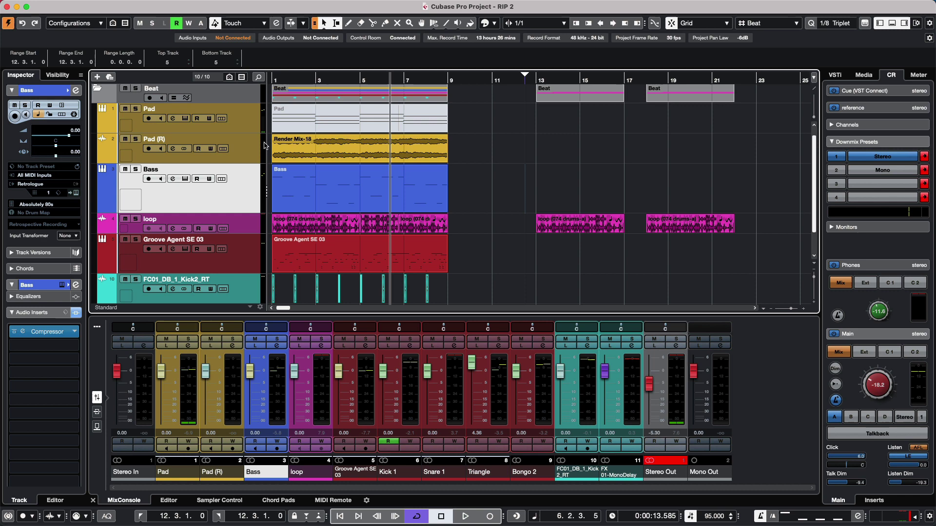
left_click(295, 79)
key("space")
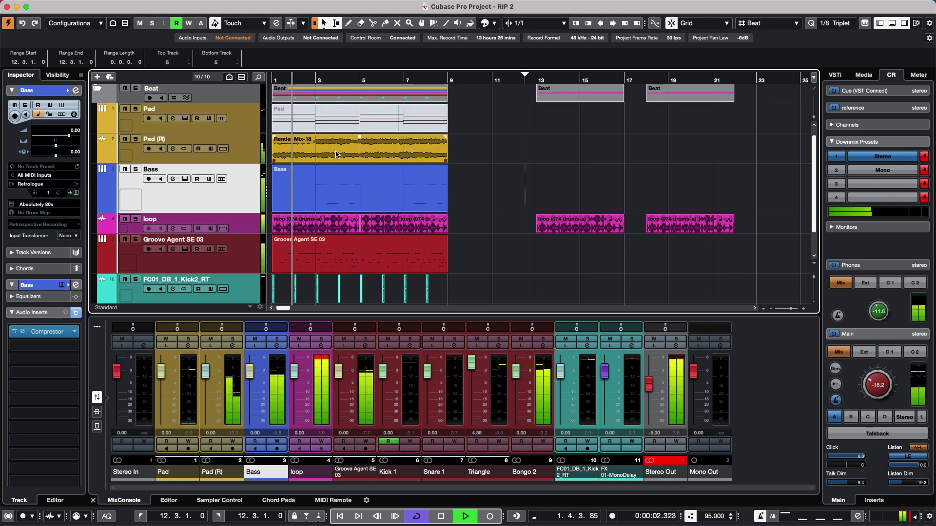
left_click(135, 139)
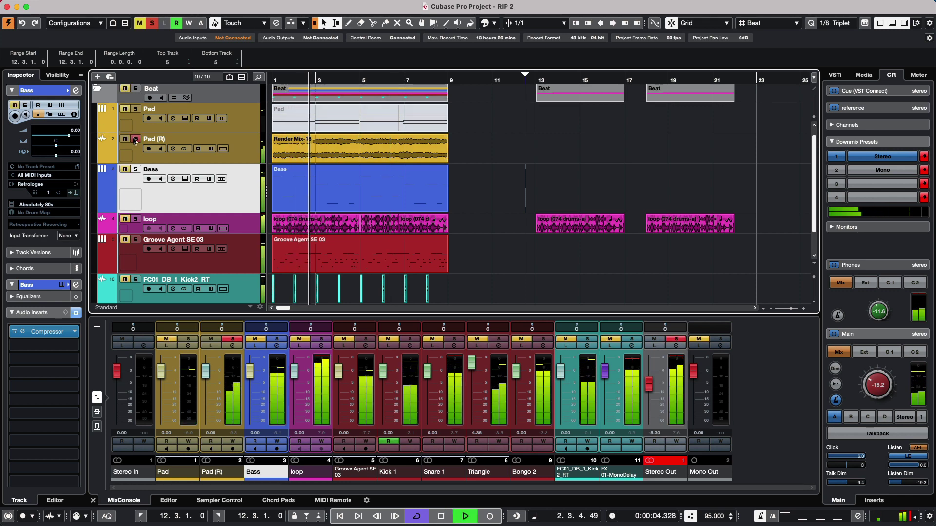
key("space")
View the inserts of the Pad track and of the Pad (R) track to compare them.
left_click(248, 116)
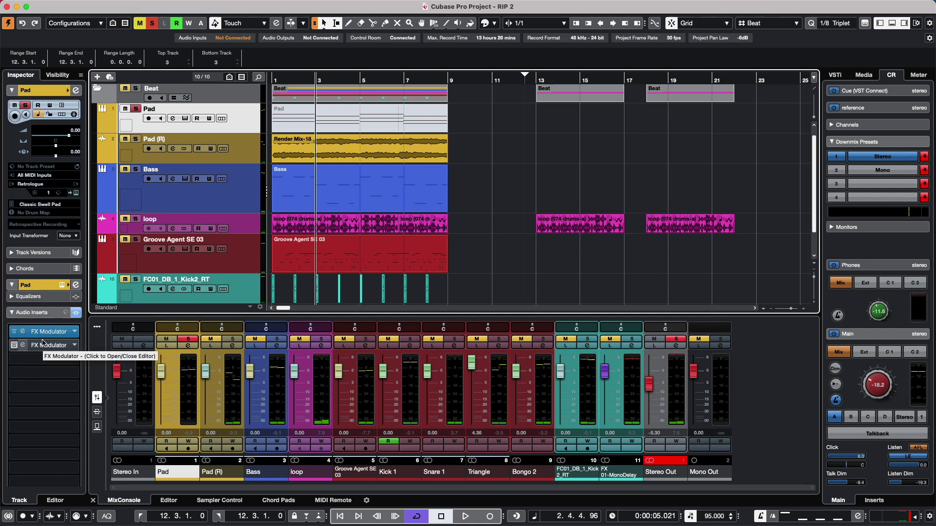
left_click(235, 154)
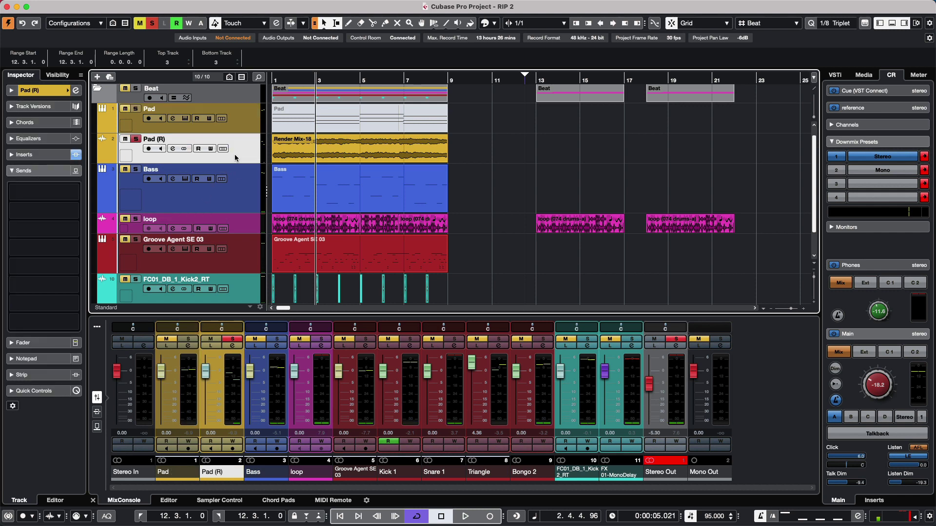
left_click(44, 154)
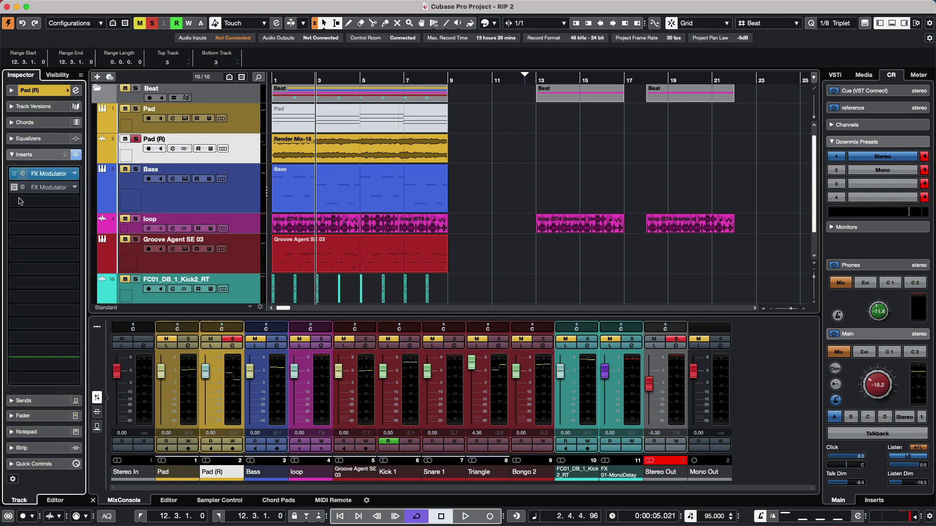
Play Pad (R) with its first FX Modulator insert bypassed and active, and undo the dry render.
left_click(297, 149)
left_click(298, 117)
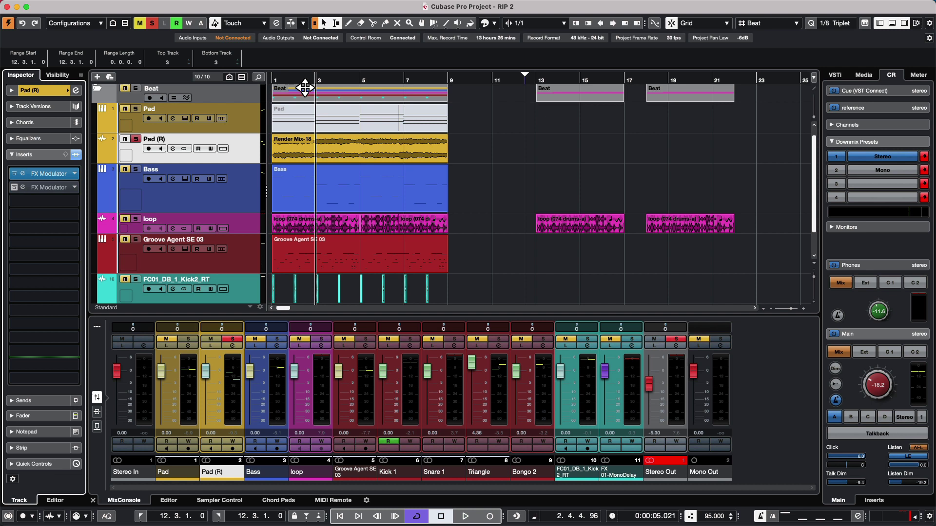
key("space")
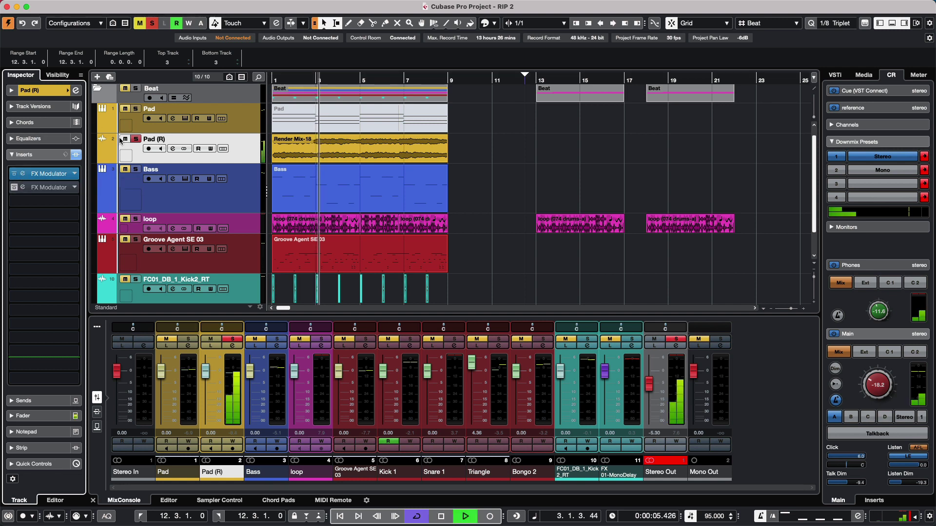
left_click(15, 174)
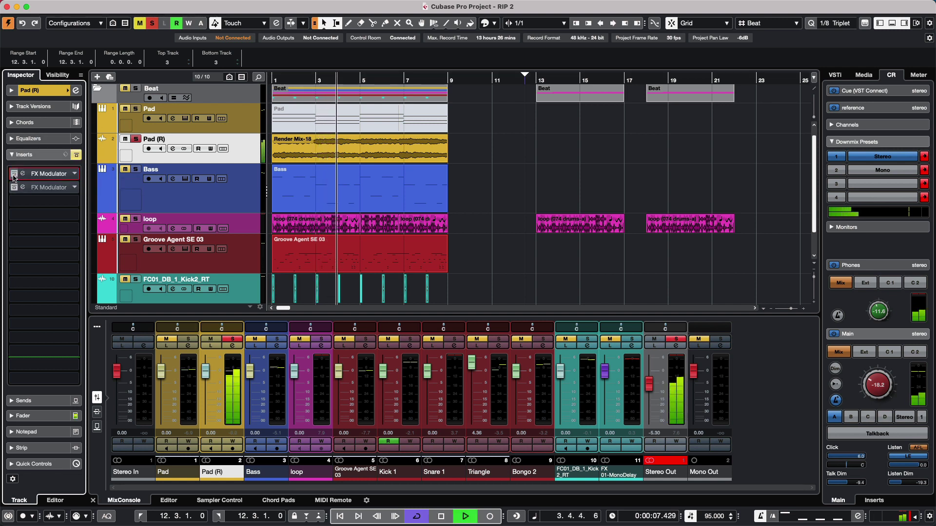
left_click(15, 175)
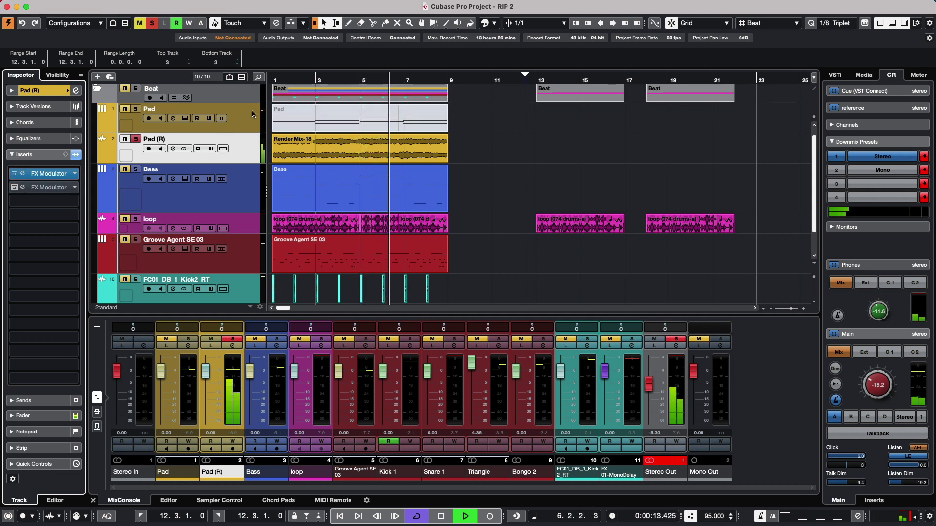
key("space")
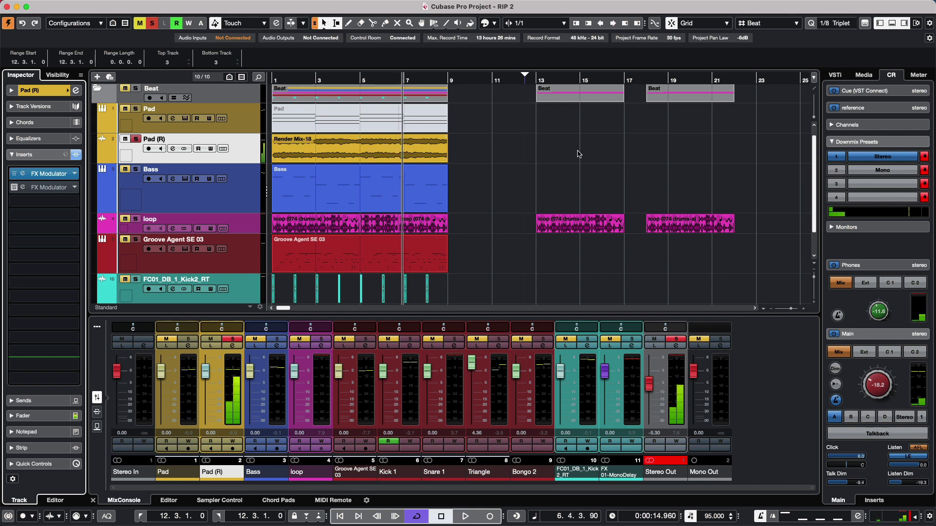
key("Delete")
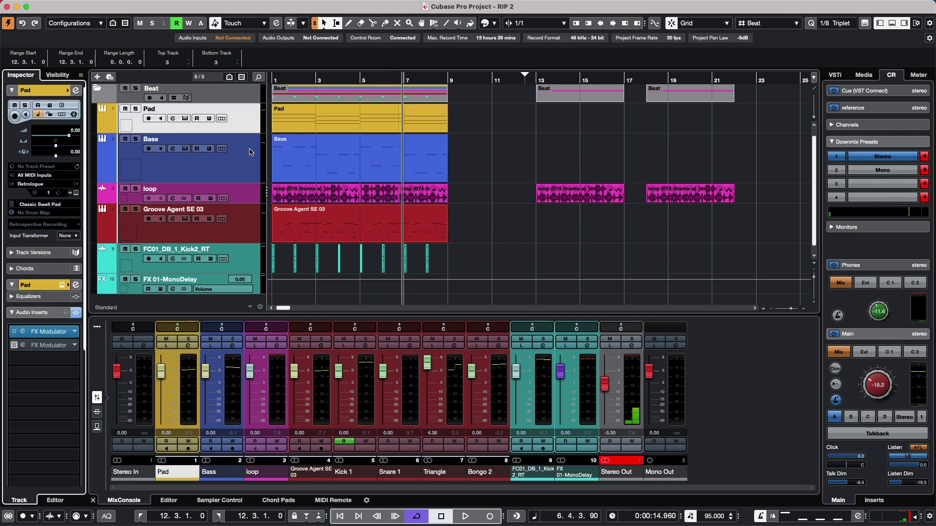
Select the Pad part and render it in place as one event with Channel Settings processing.
left_click(367, 142)
left_click(369, 126)
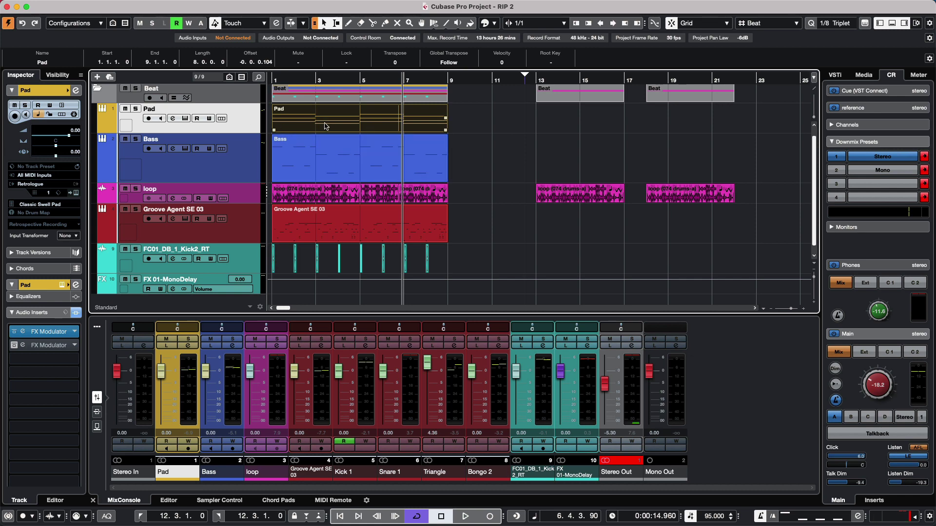
key("alt+r")
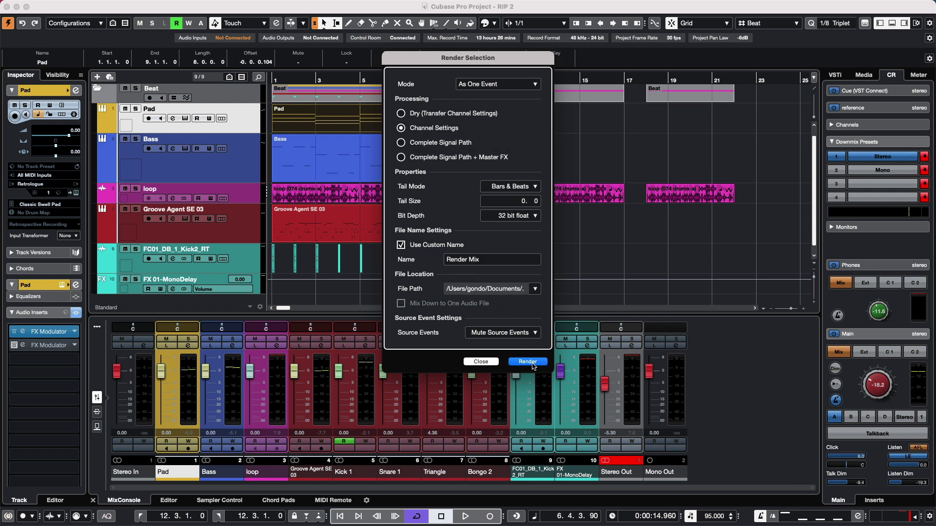
left_click(527, 362)
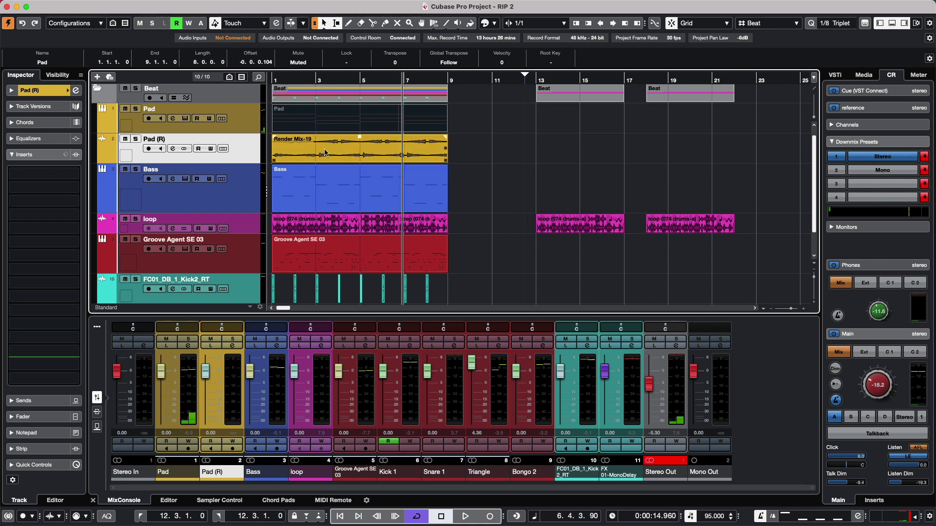
Play the rendered Pad (R) track from the beginning soloed and in the full mix, and undo the render.
left_click(304, 105)
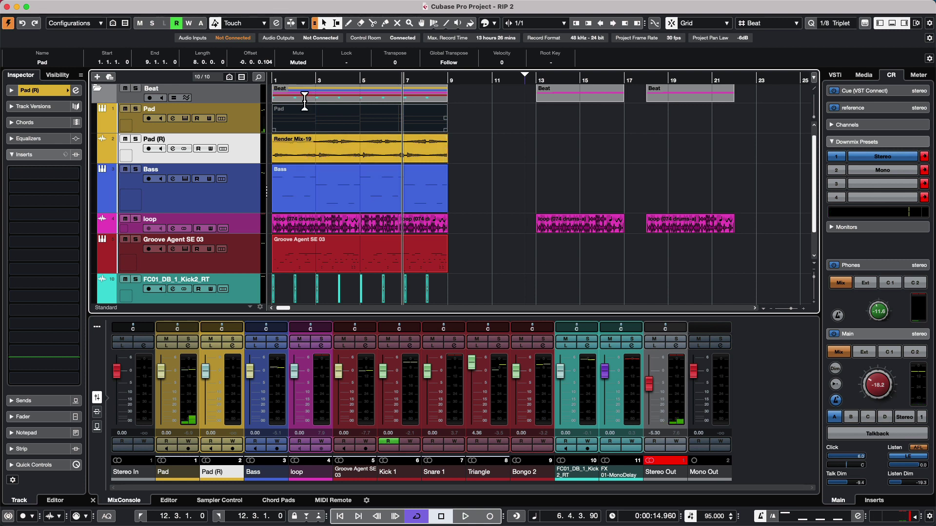
left_click(136, 138)
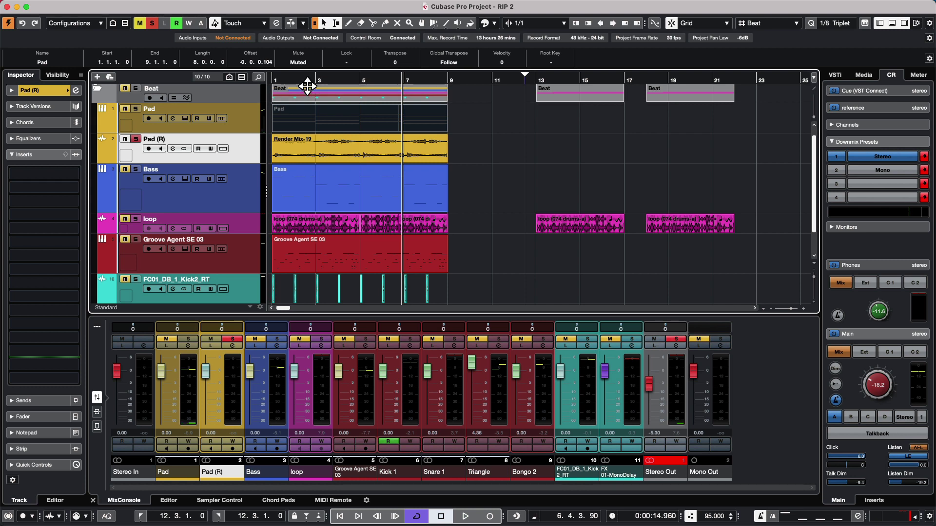
left_click_drag(302, 81, 274, 90)
key("space")
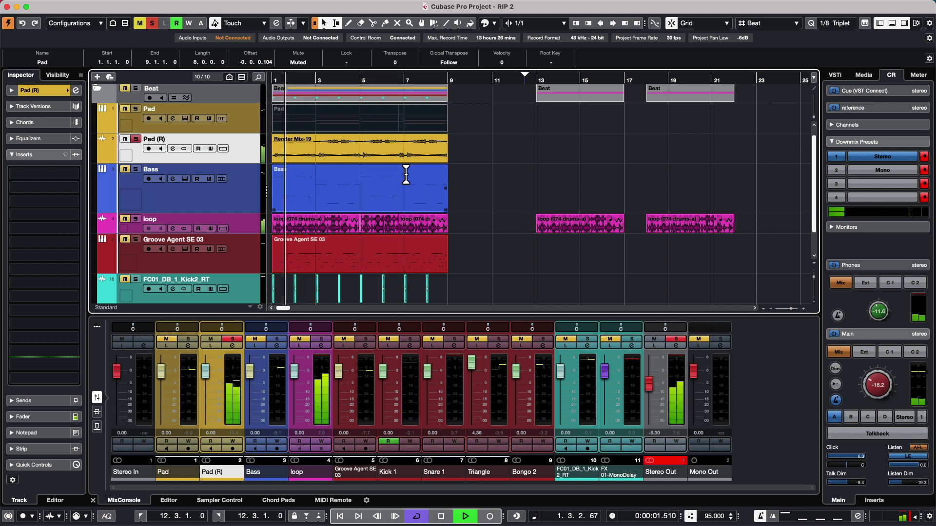
left_click(234, 154)
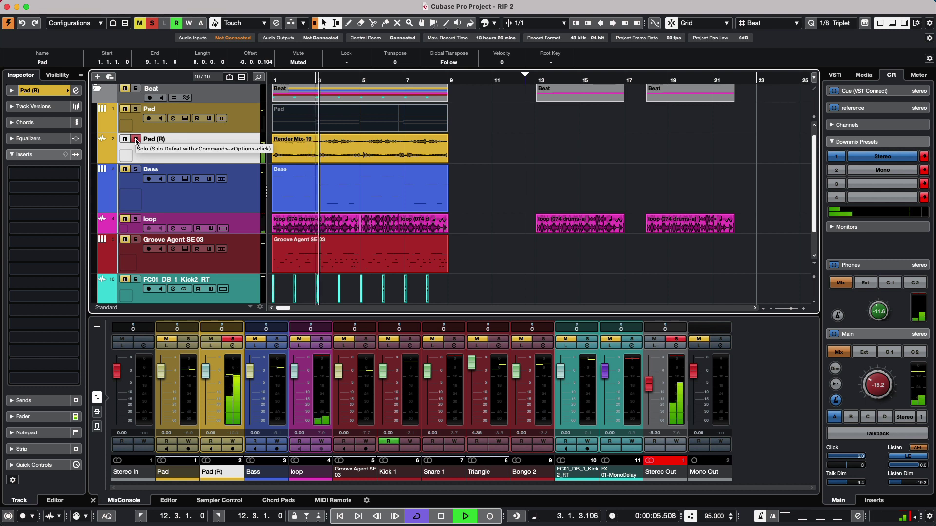
left_click(136, 141)
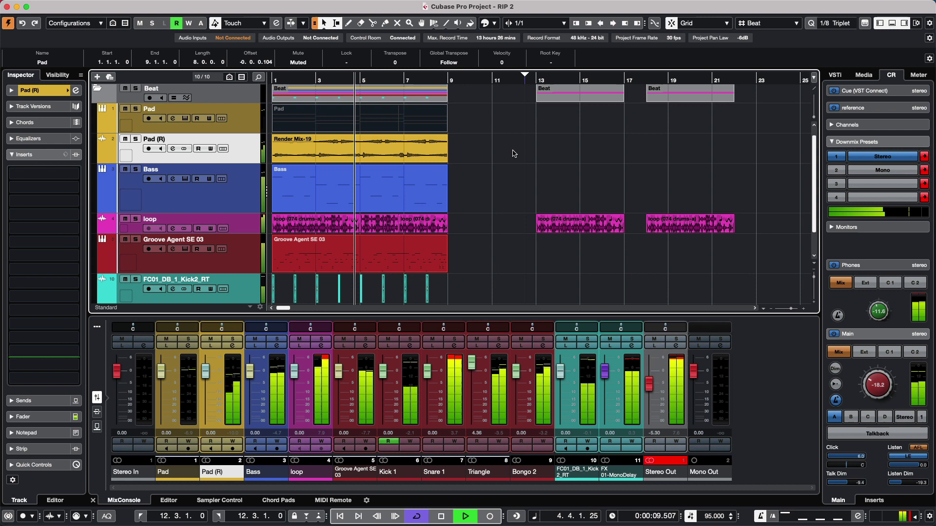
key("space")
key("Delete")
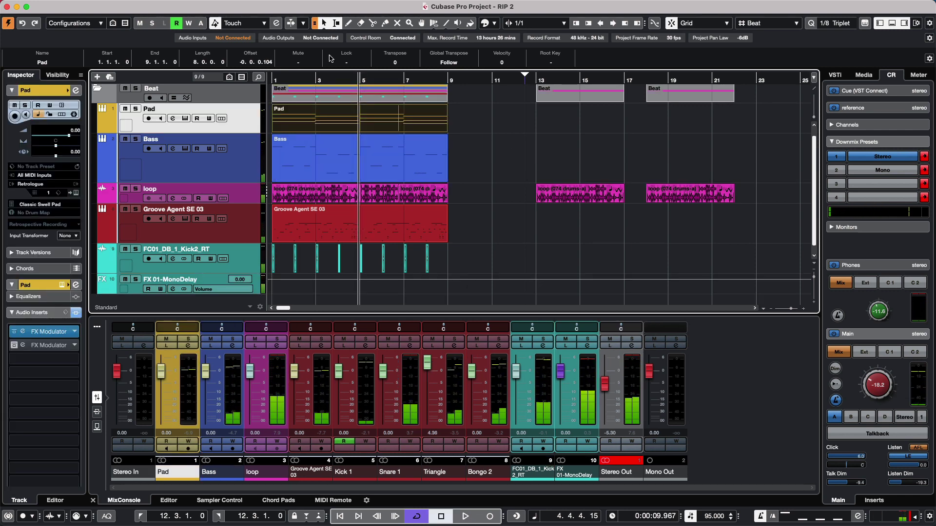
Select the two kick events at bars 3 and 4, solo the FC01_DB_1_Kick2_RT track, and start playback.
left_click_drag(313, 83, 312, 108)
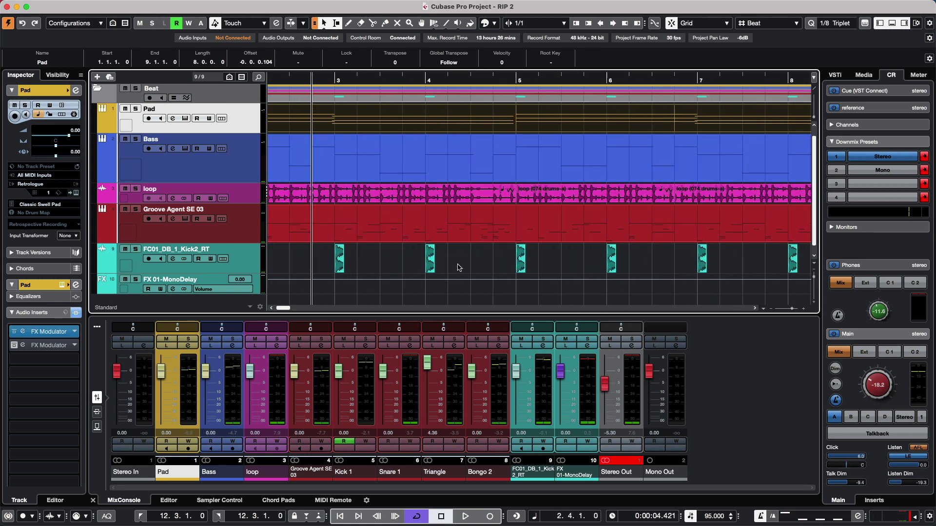
left_click_drag(458, 267, 330, 272)
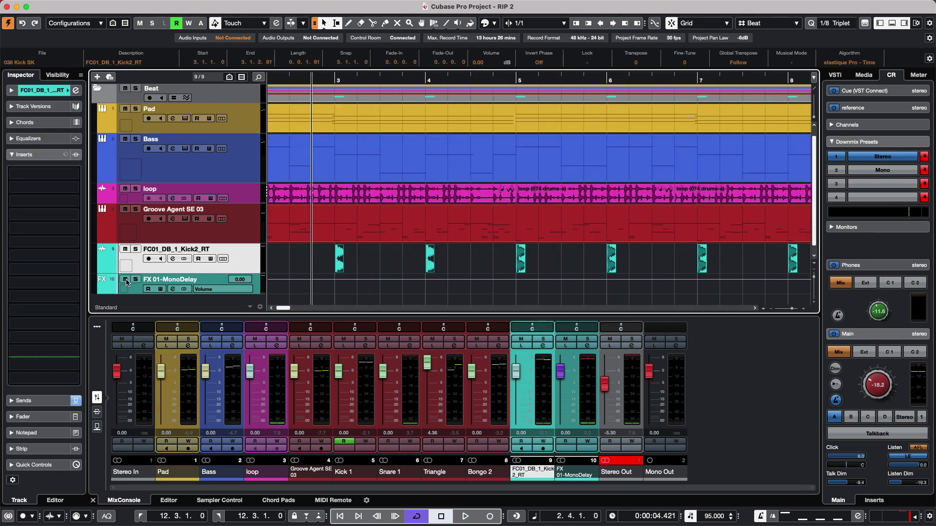
left_click(136, 250)
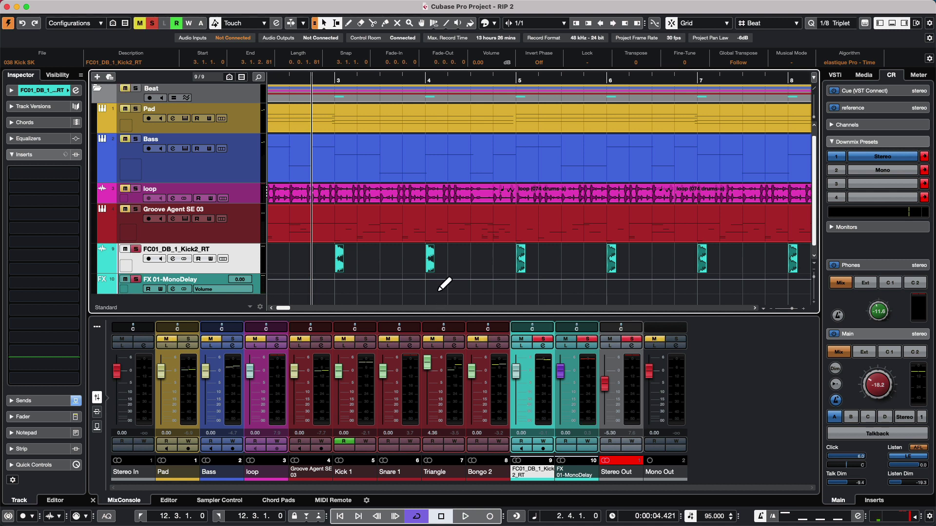
key("space")
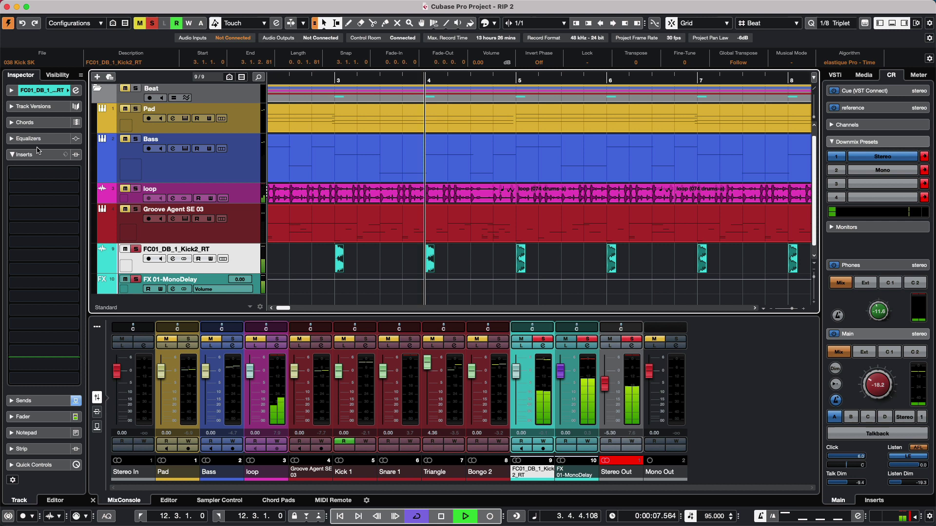
View the kick track's sends, open the MonoDelay effect of its FX 01 send, and stop playback.
left_click(34, 400)
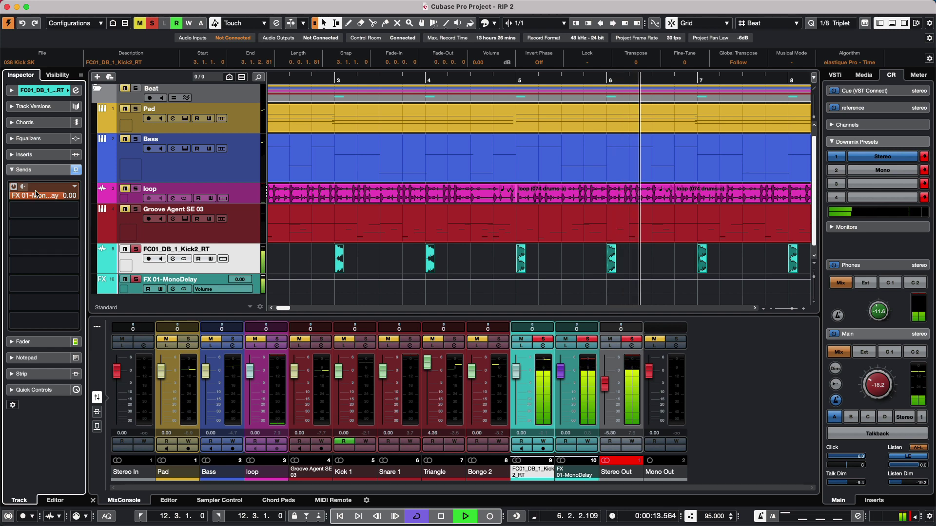
left_click(27, 197)
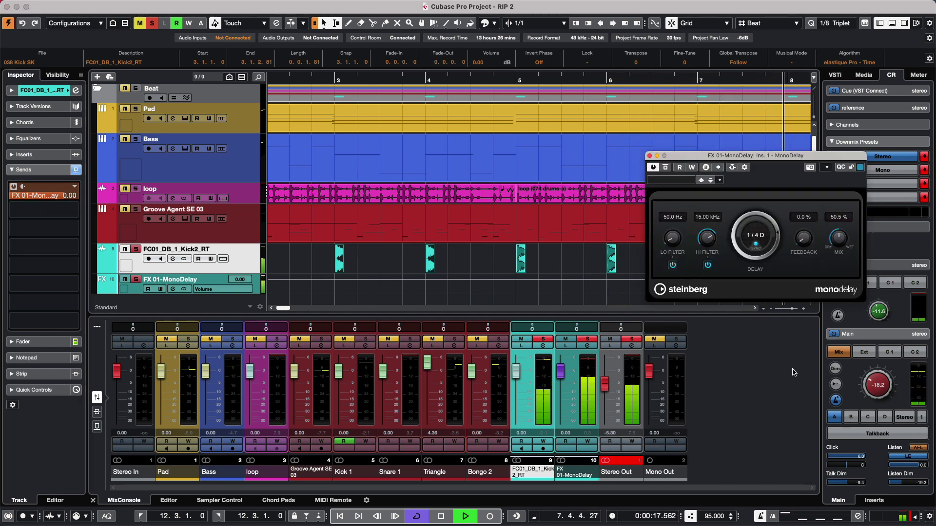
key("space")
Render the selected kick events as one event through the Complete Signal Path, with a Bars & Beats tail of 3. 0. 0.
left_click_drag(445, 260, 445, 281)
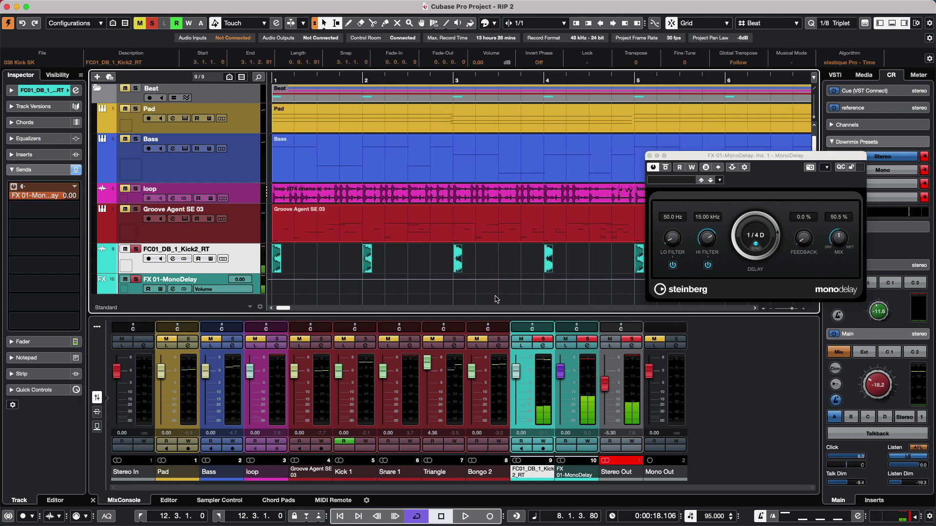
mouse_move(37, 3)
key("alt+r")
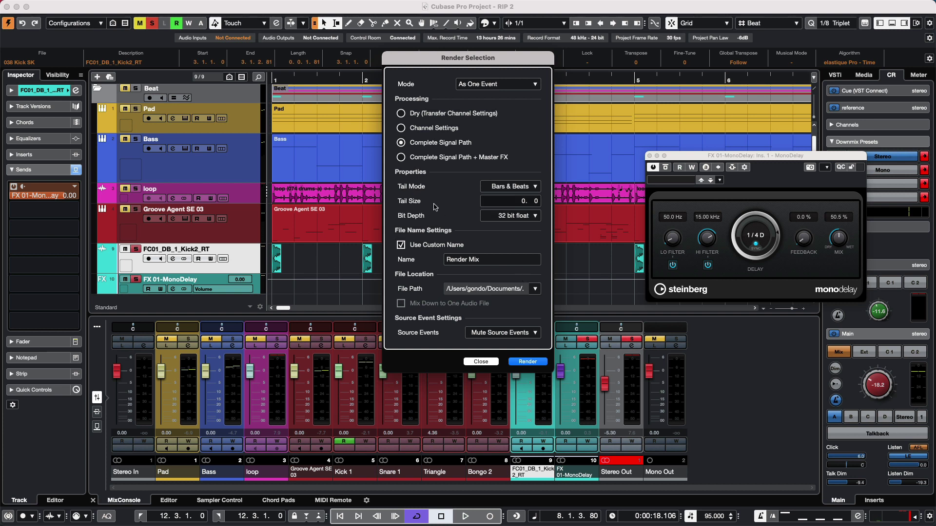
left_click(534, 187)
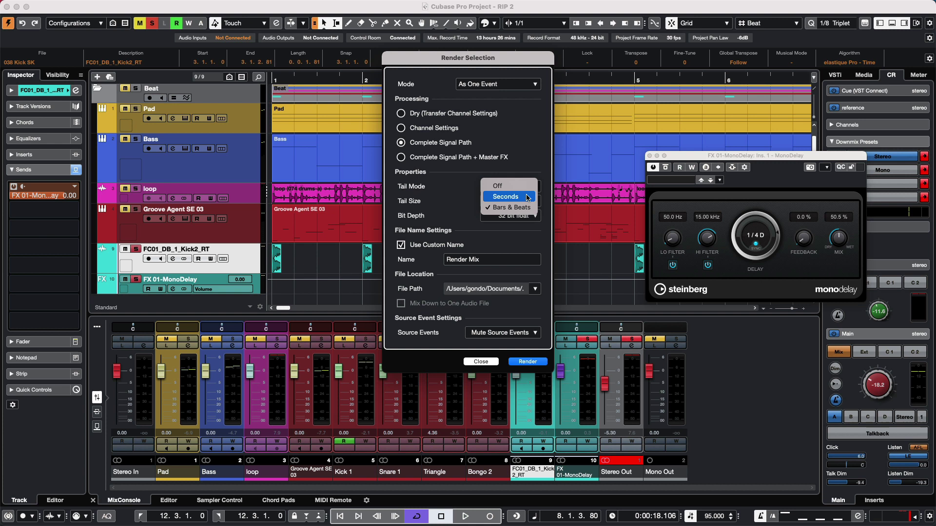
left_click(515, 208)
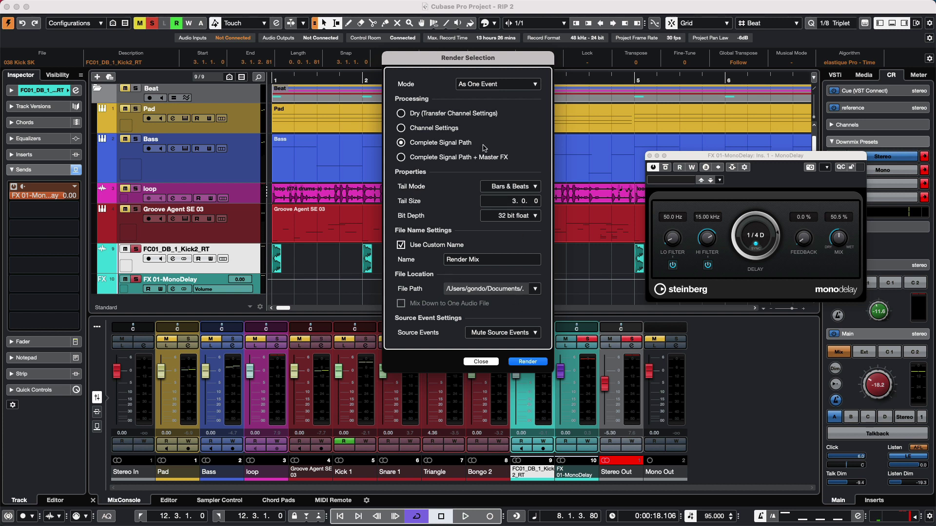
left_click_drag(497, 62, 687, 64)
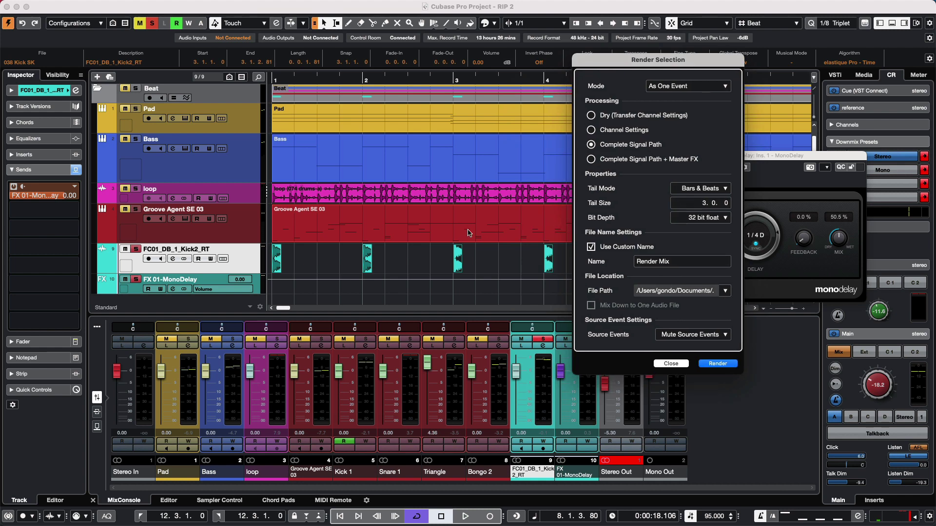
left_click(718, 364)
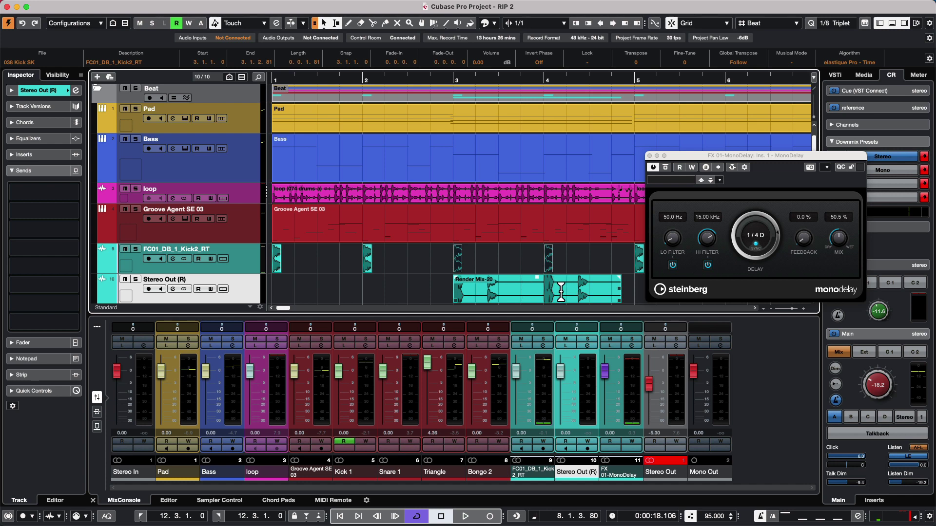
Undo the last kick render and activate the Flanger insert on the Stereo Out channel.
key("super+z")
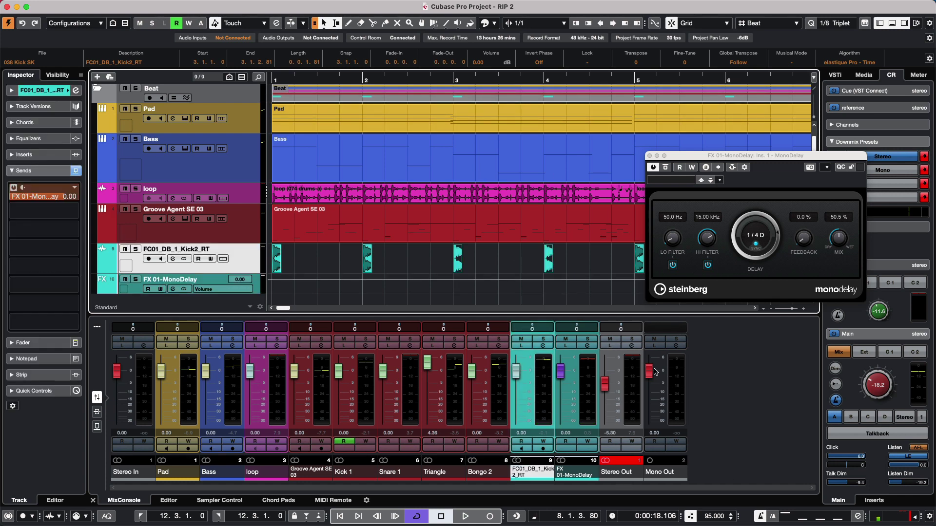
left_click(632, 346)
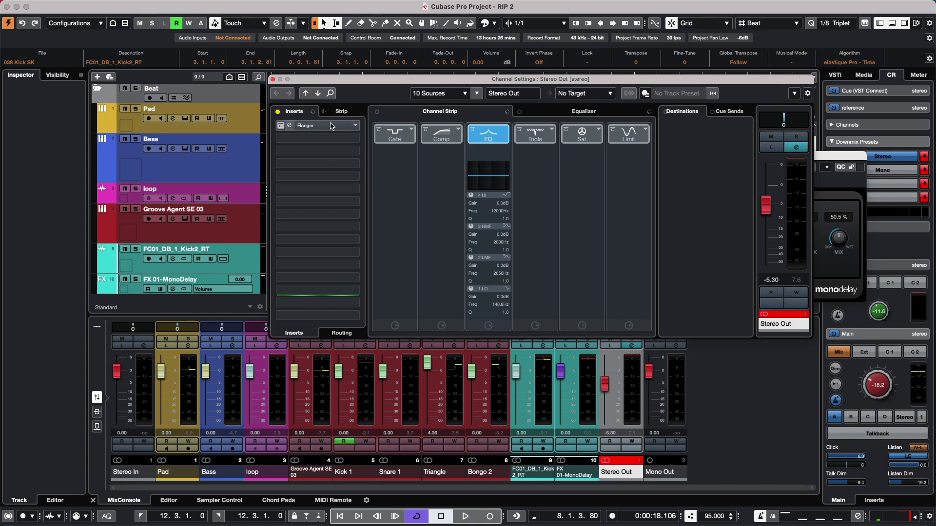
left_click(280, 127)
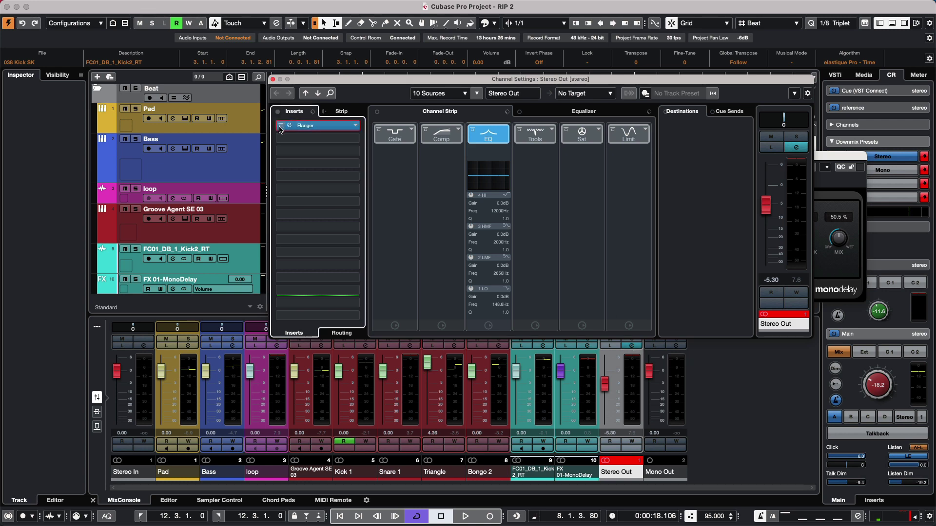
left_click(273, 79)
Play the full mix from bar 2 to hear the Flanger on the Stereo Out, and stop playback.
left_click(366, 83)
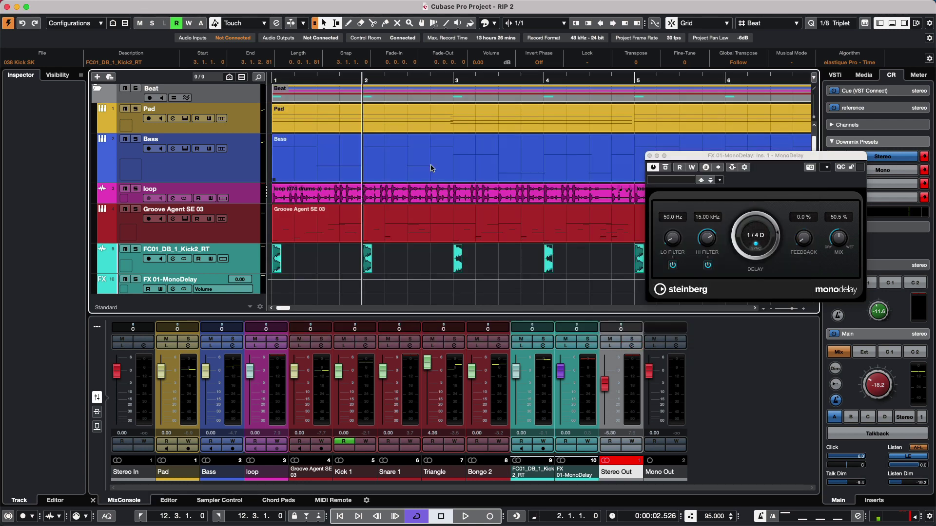
key("space")
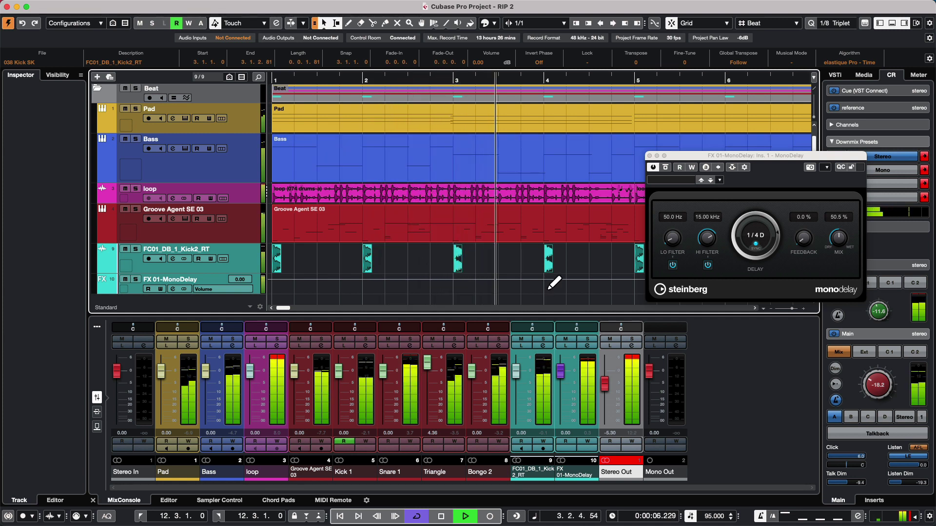
key("space")
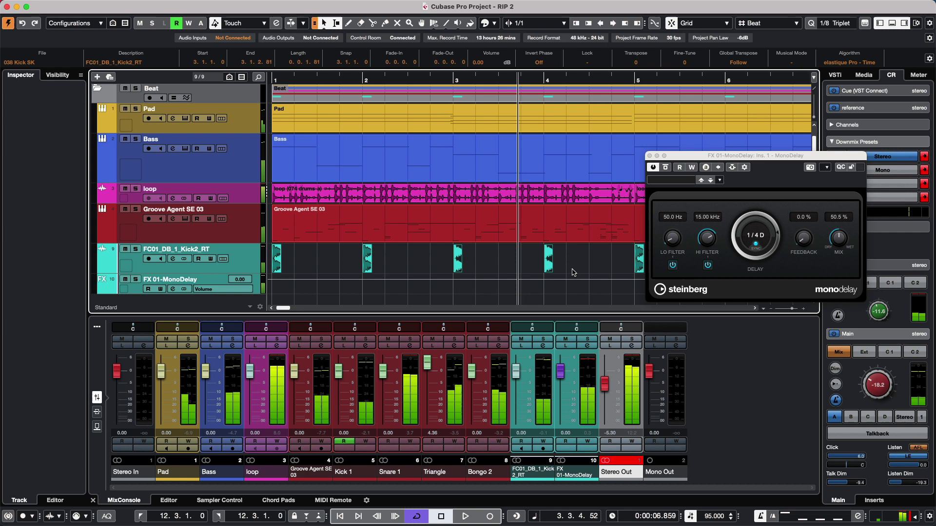
Render the selected kick events as one event with Complete Signal Path + Master FX and a Bars & Beats tail of 3. 0. 0.
key("alt+r")
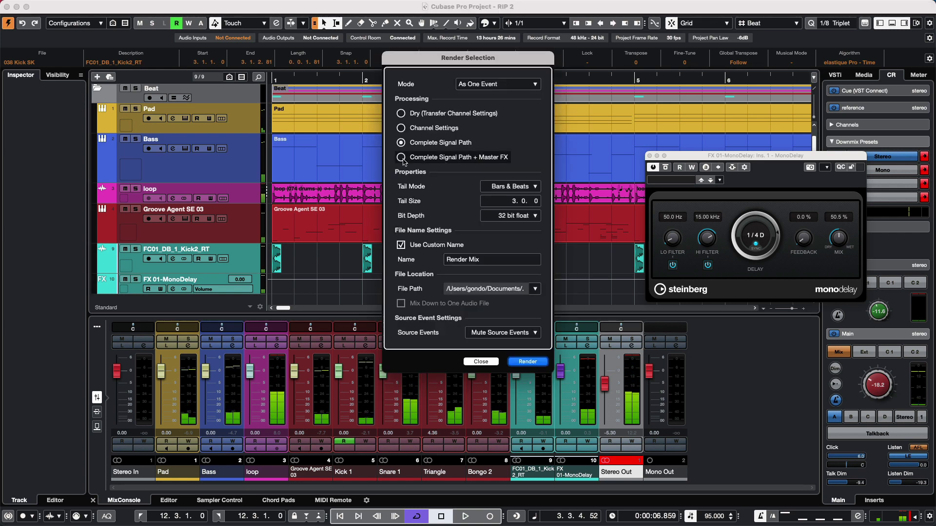
left_click(400, 157)
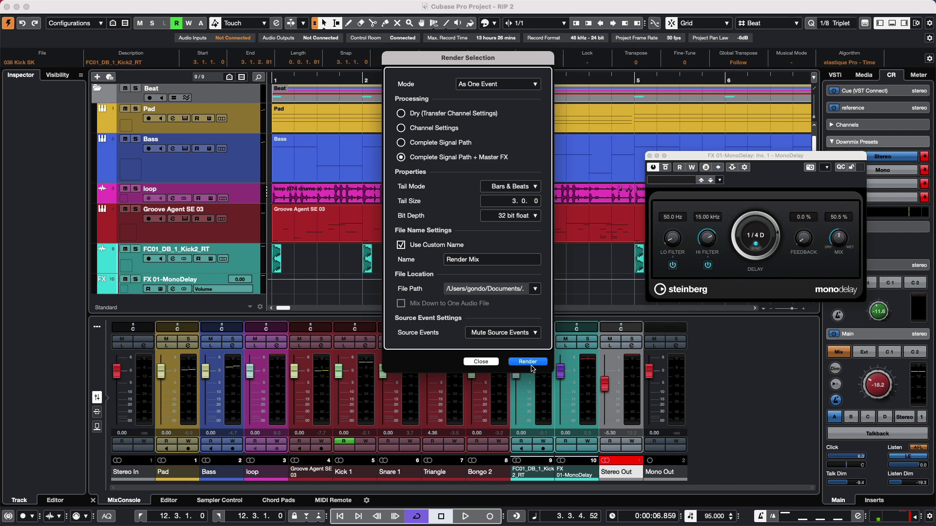
left_click(528, 362)
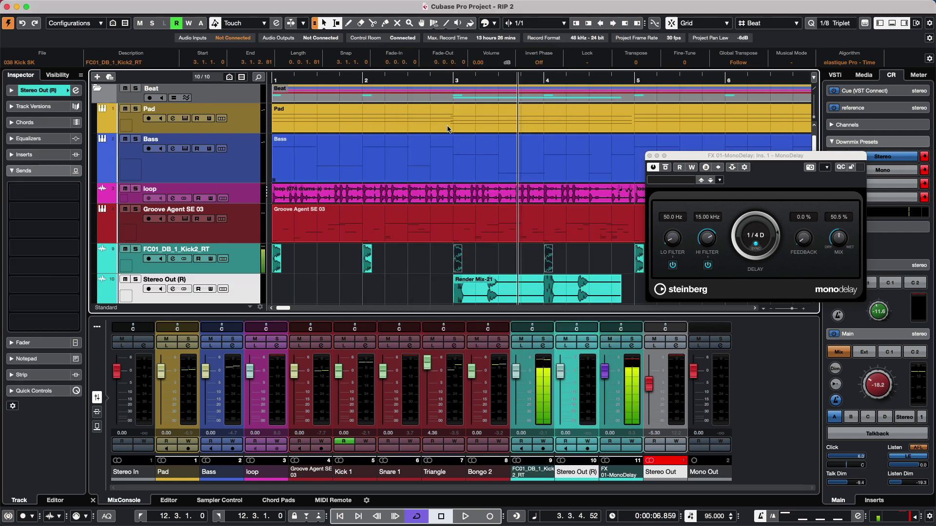
Solo the rendered Stereo Out (R) track, play it from bar 3, and undo the render.
left_click(458, 80)
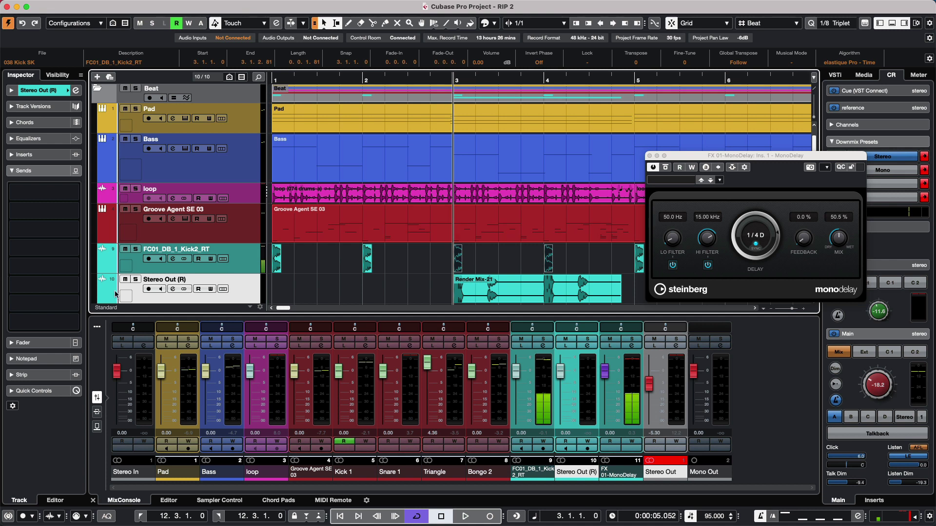
left_click(136, 280)
key("space")
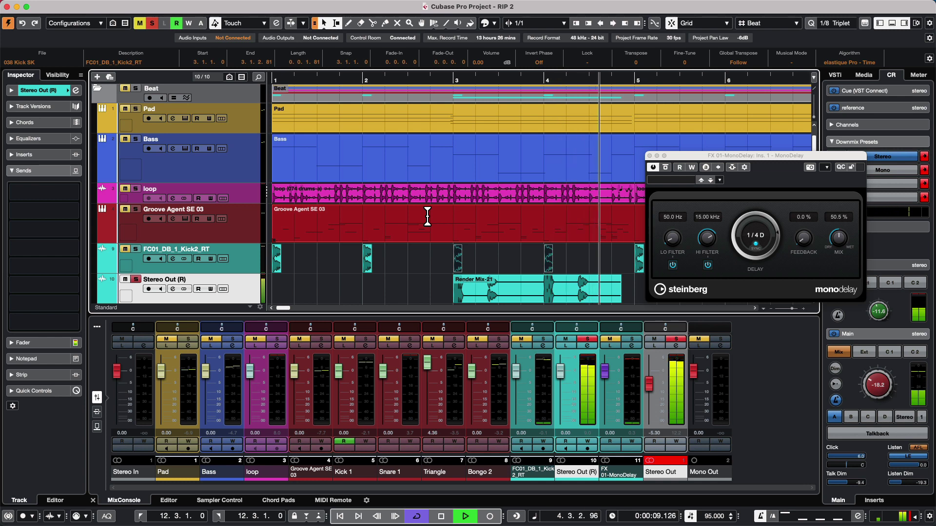
key("space")
key("Delete")
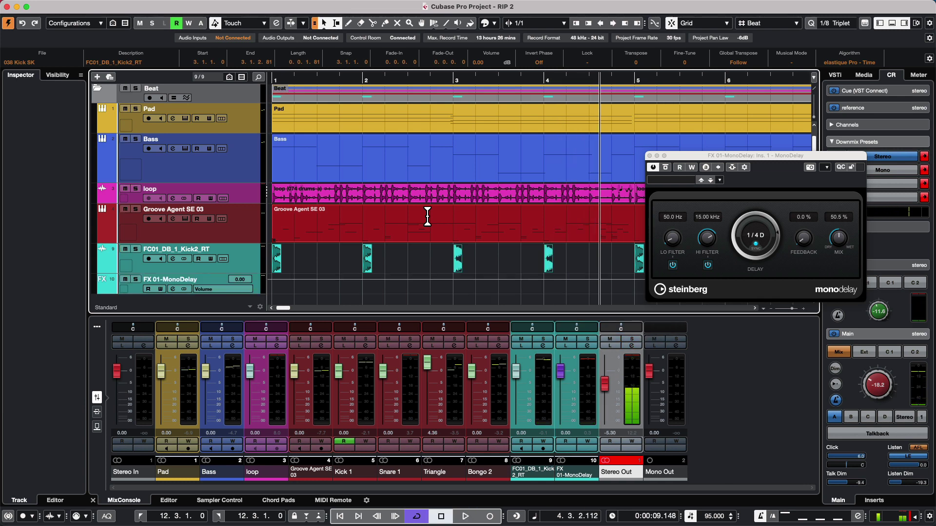
Set the render Tail Size to 0 without rendering, and close the MonoDelay plug-in window.
key("alt+r")
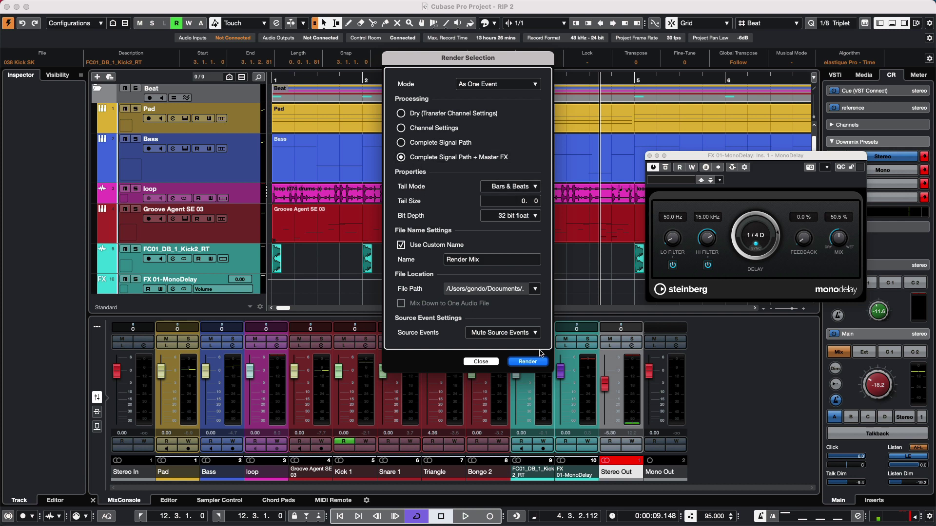
left_click(480, 362)
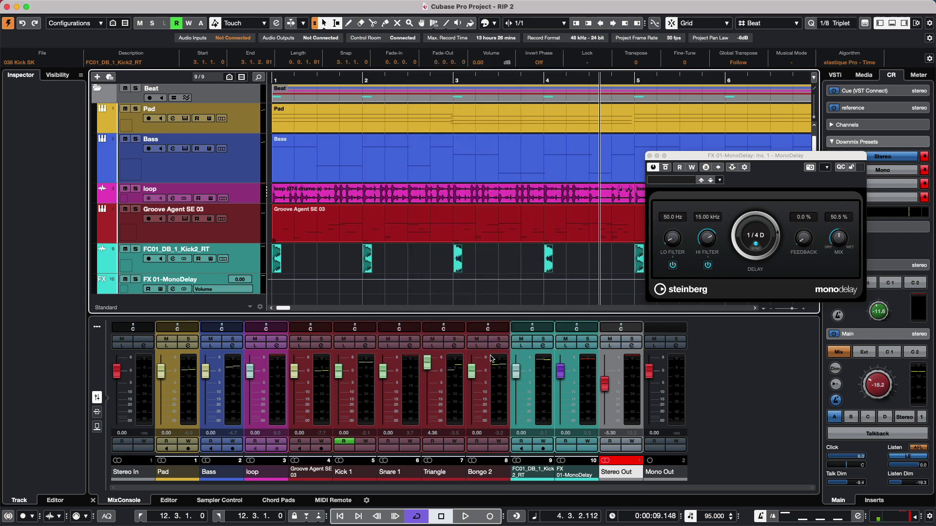
left_click_drag(276, 85, 284, 58)
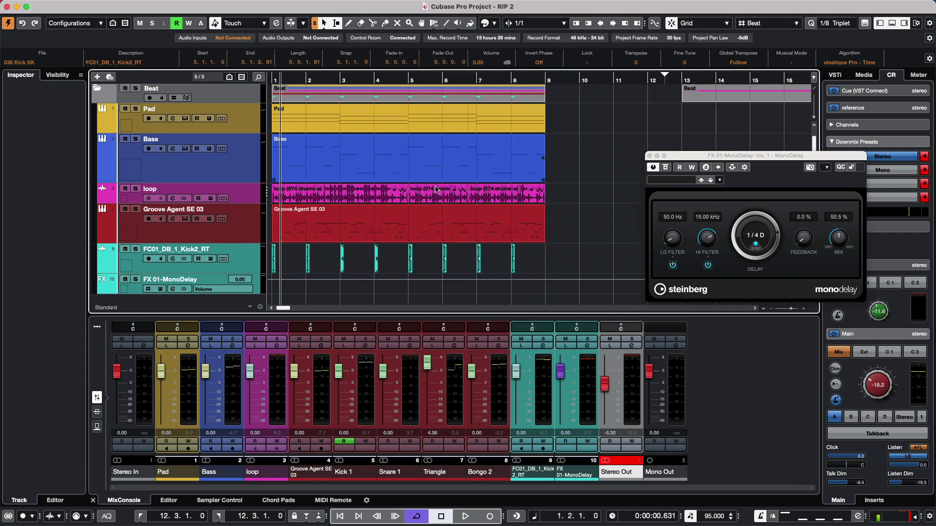
left_click(650, 156)
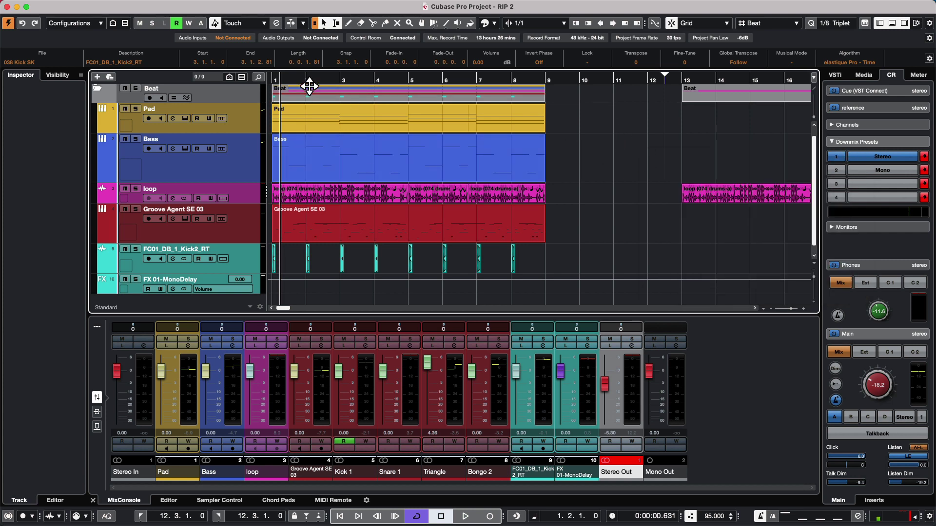
Play the full mix from the project start with the Bass track selected, and deactivate the Flanger insert on Stereo Out.
key("Home")
left_click(286, 223)
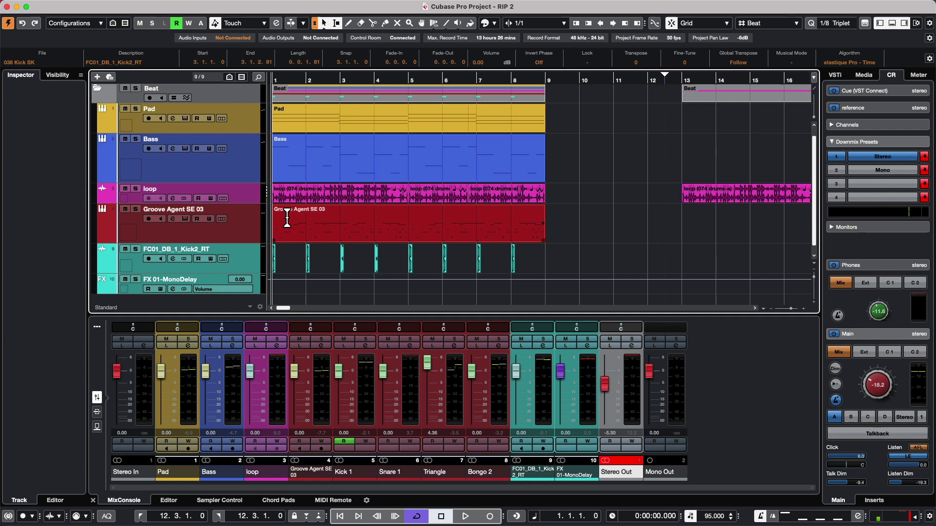
left_click(323, 100)
left_click(250, 171)
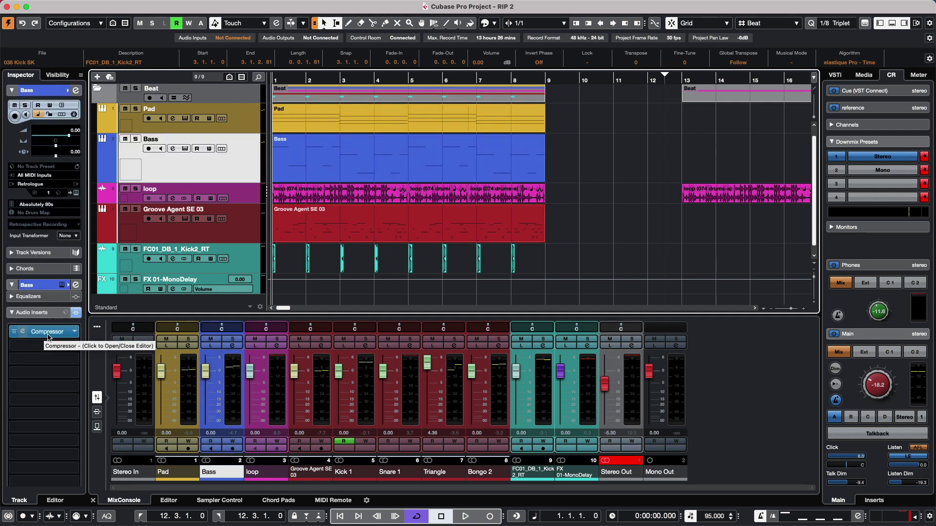
key("space")
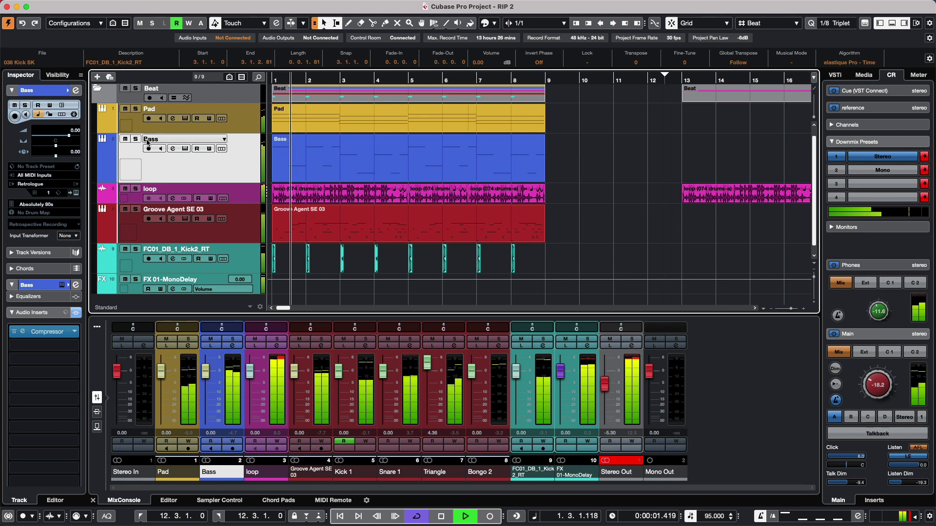
left_click(631, 346)
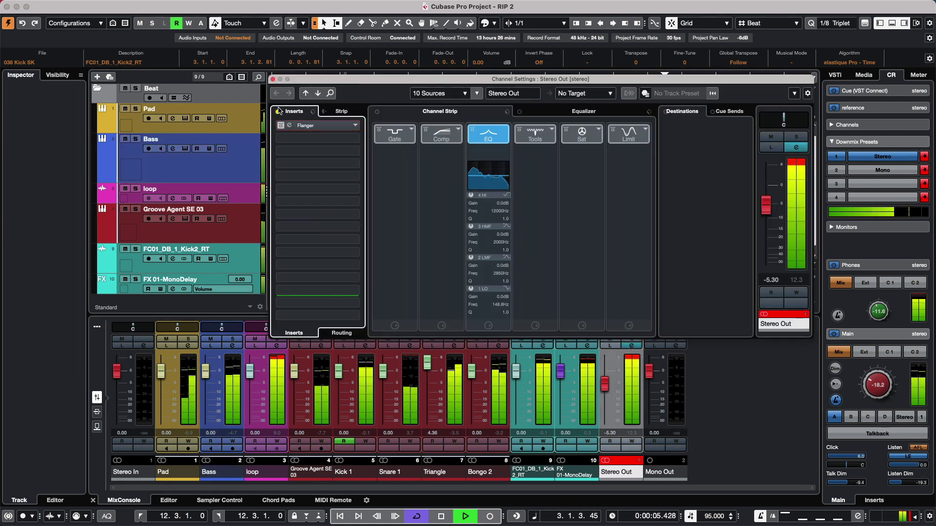
left_click(272, 78)
Add FC01_DB_1_Kick2_RT as the side-chain source of the Bass track's Compressor insert.
left_click(240, 165)
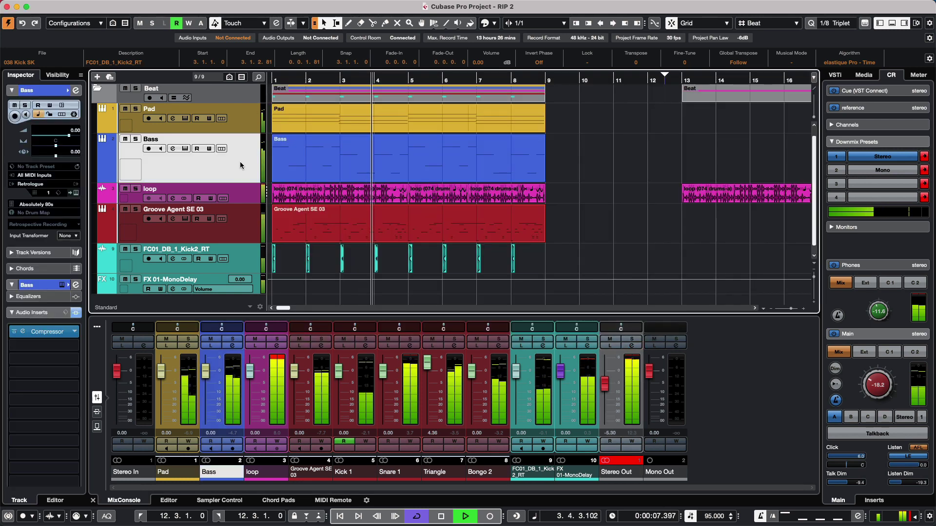
left_click(48, 331)
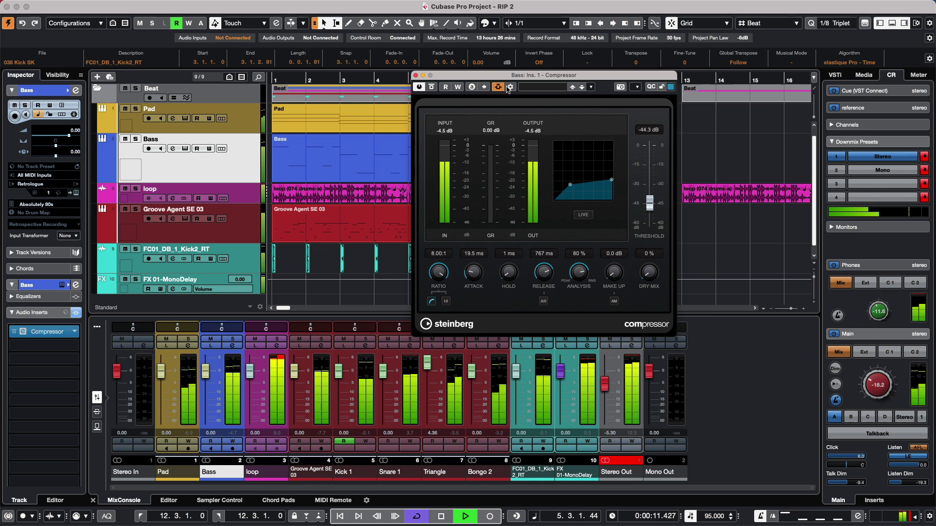
left_click(510, 87)
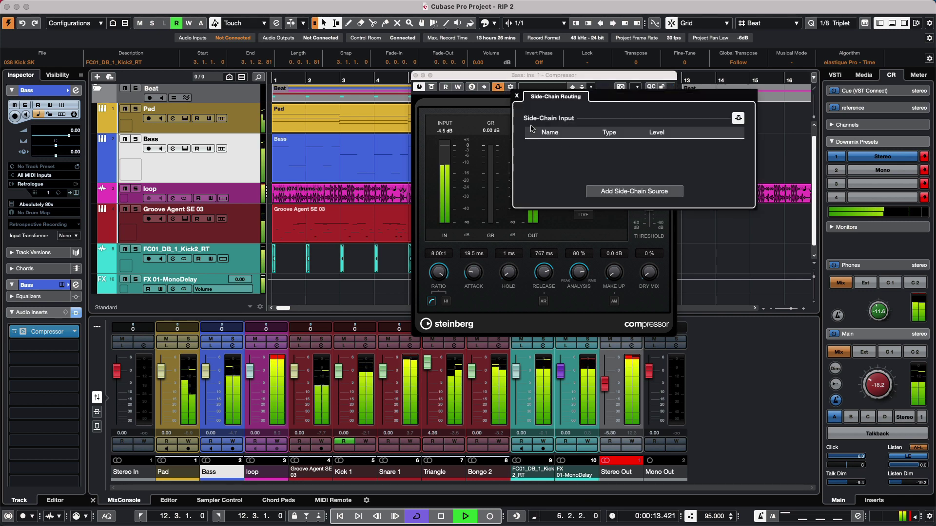
left_click(626, 190)
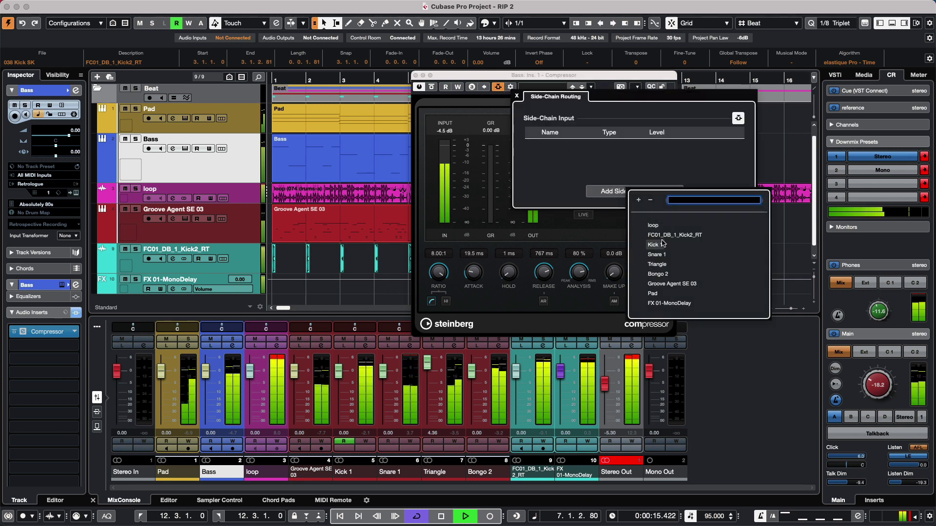
left_click(675, 235)
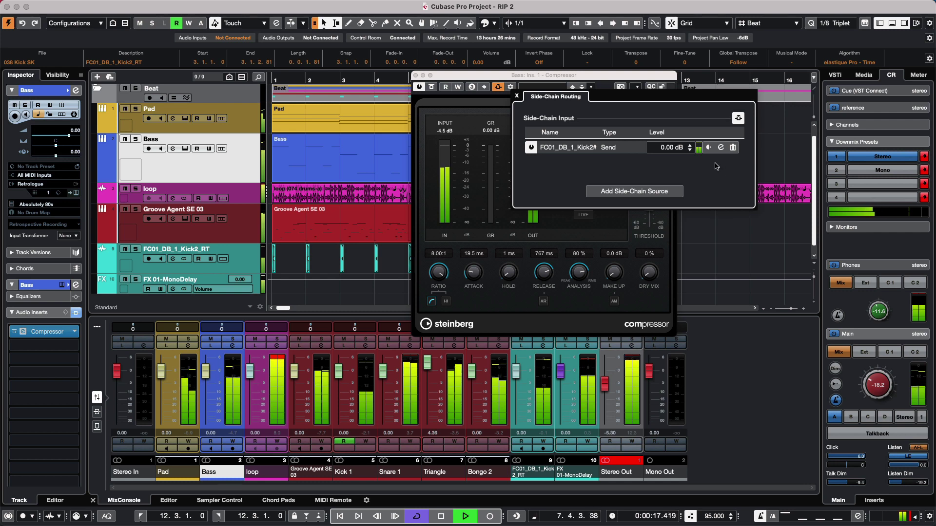
Solo the Bass and FC01_DB_1_Kick2_RT tracks, play them from the project start, and close the Compressor window.
left_click(136, 139)
key("space")
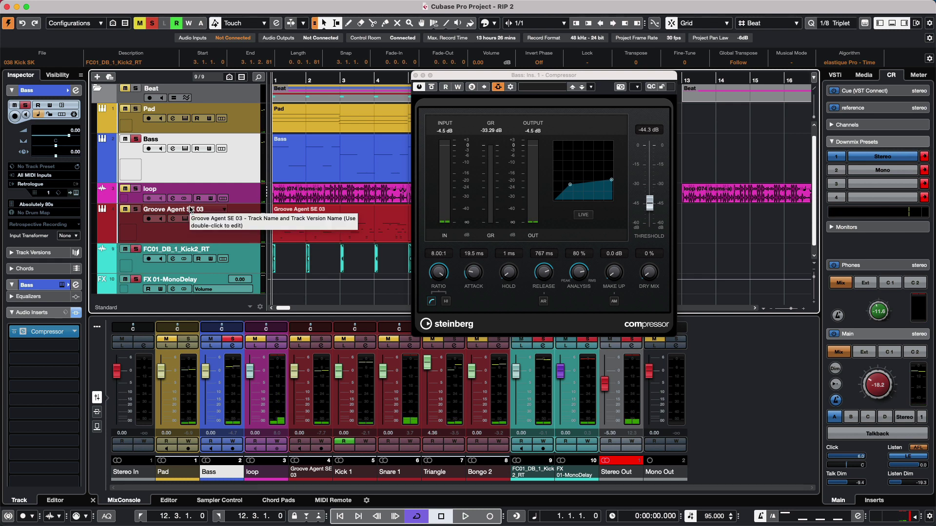
key("space")
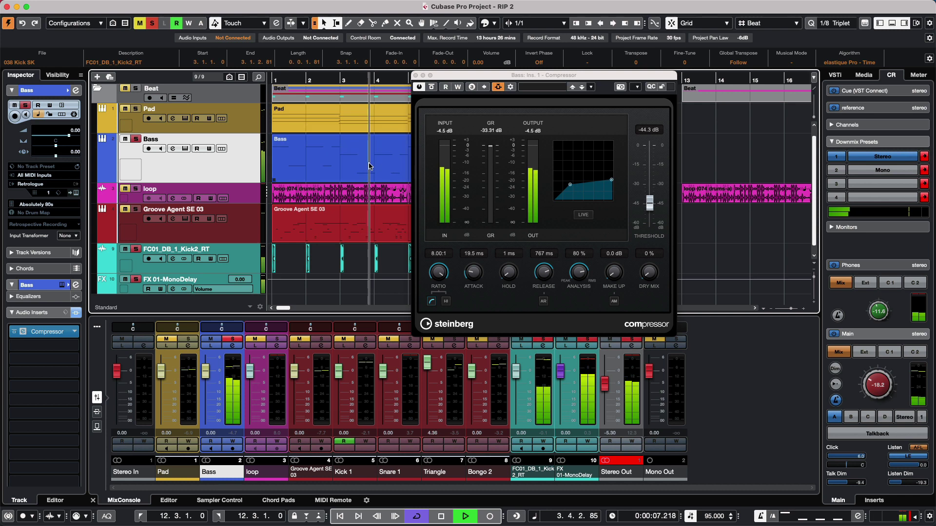
key("space")
left_click(415, 75)
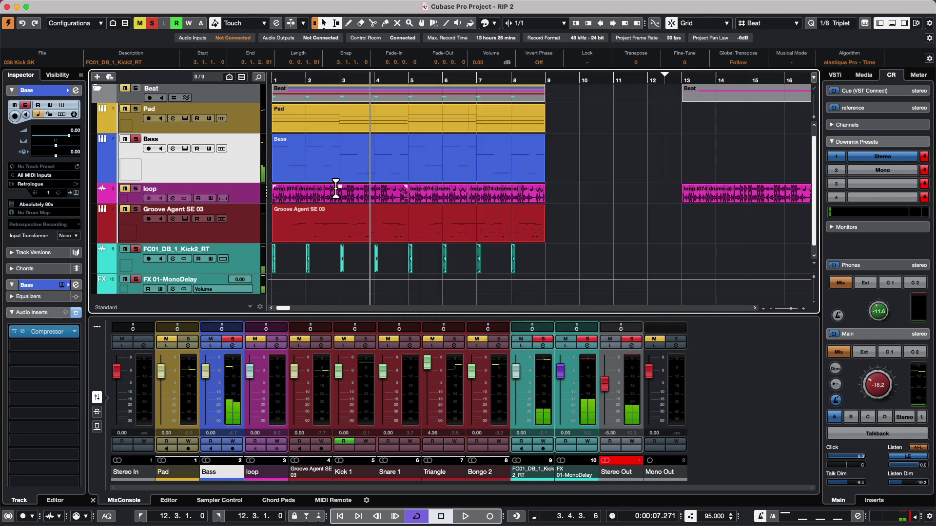
Render the Bass part as one event with Channel Settings processing and no custom name.
left_click(458, 146)
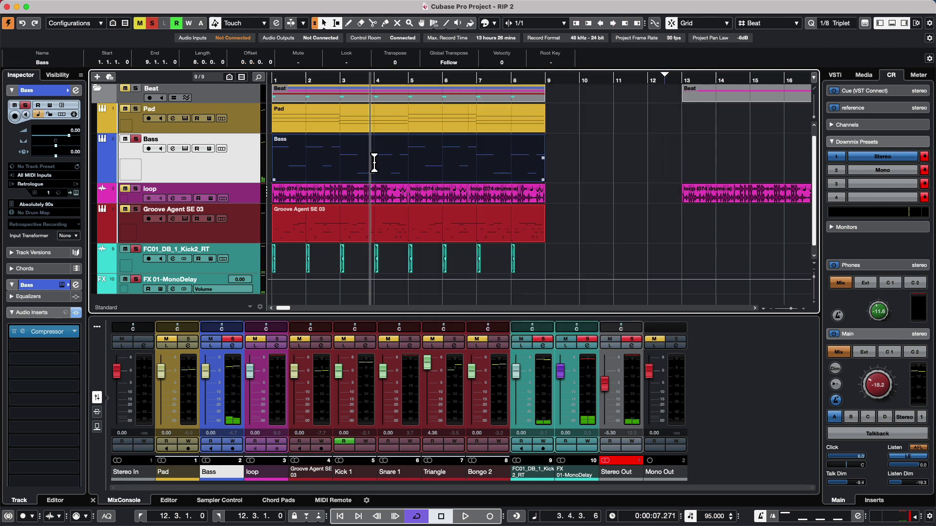
key("alt+r")
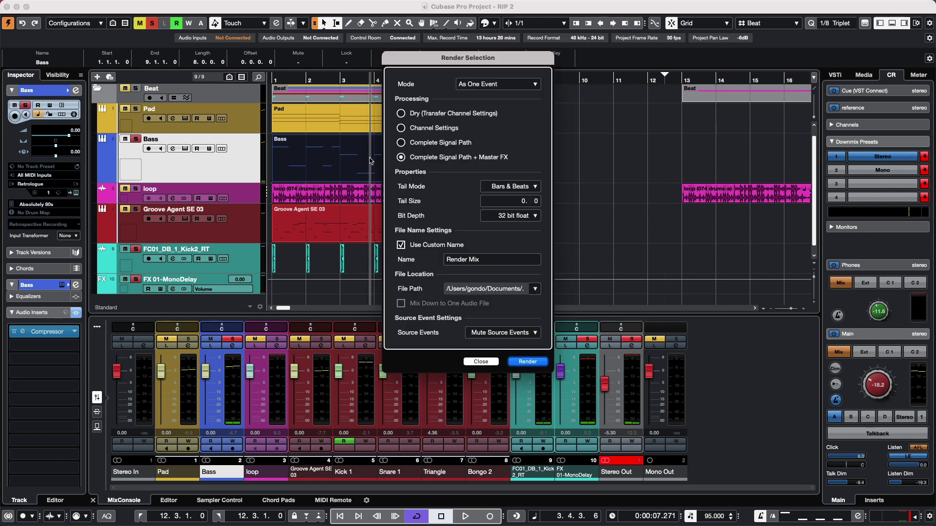
left_click(400, 129)
left_click(401, 128)
left_click(400, 245)
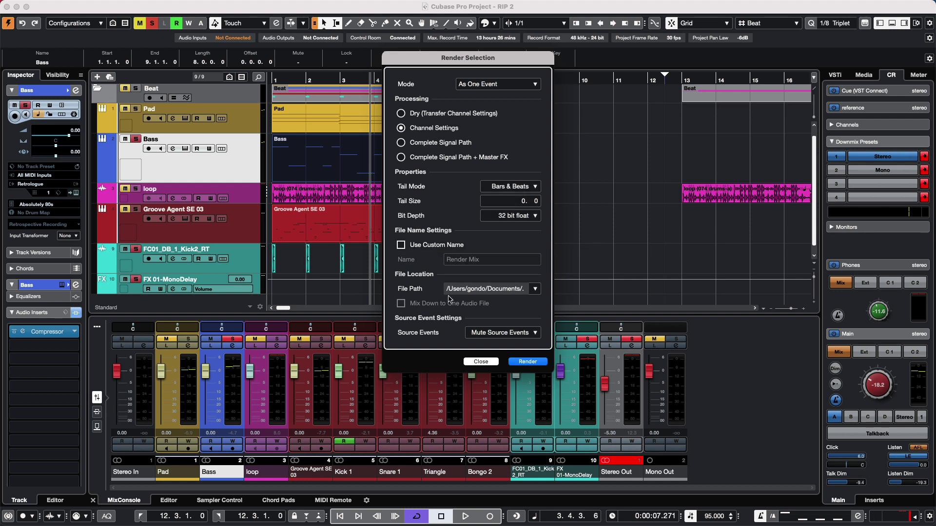
left_click(528, 361)
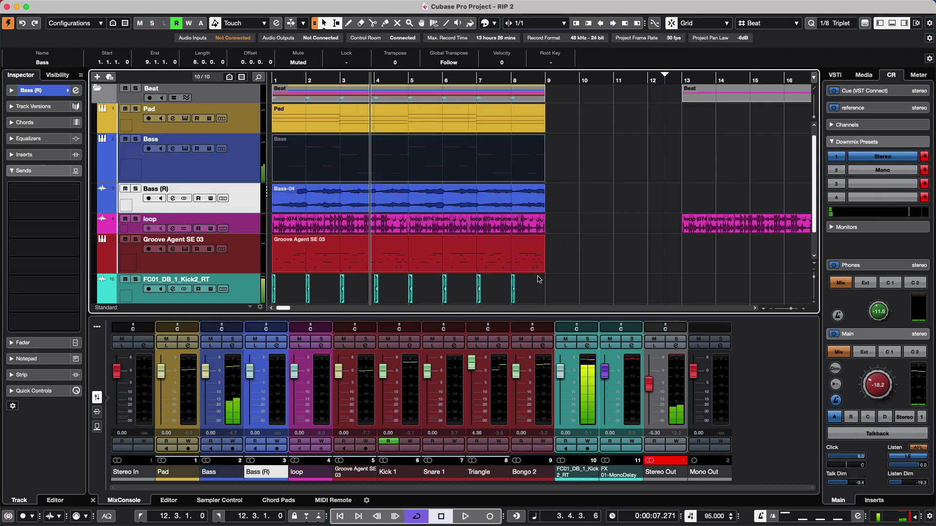
Solo the rendered Bass (R) track, enlarge its height to show the waveform, and play it.
left_click(135, 188)
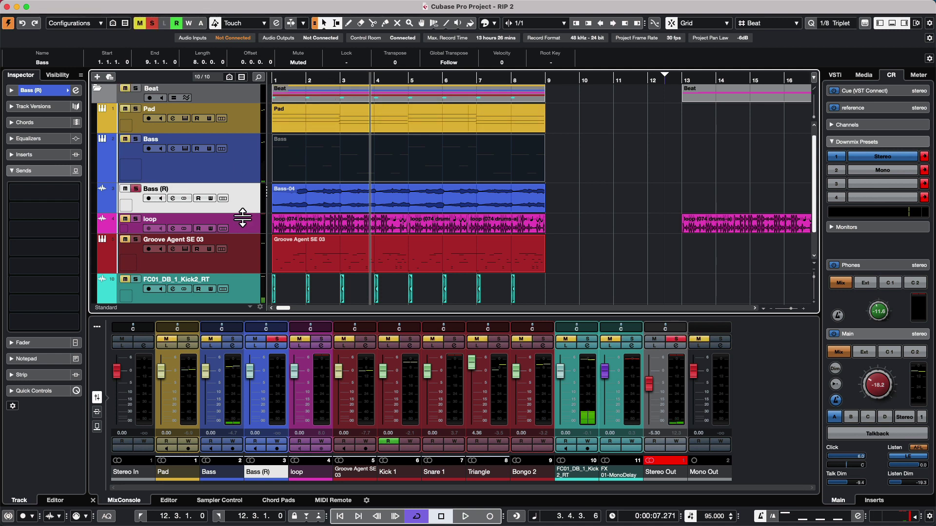
left_click_drag(244, 213, 244, 252)
left_click(385, 234)
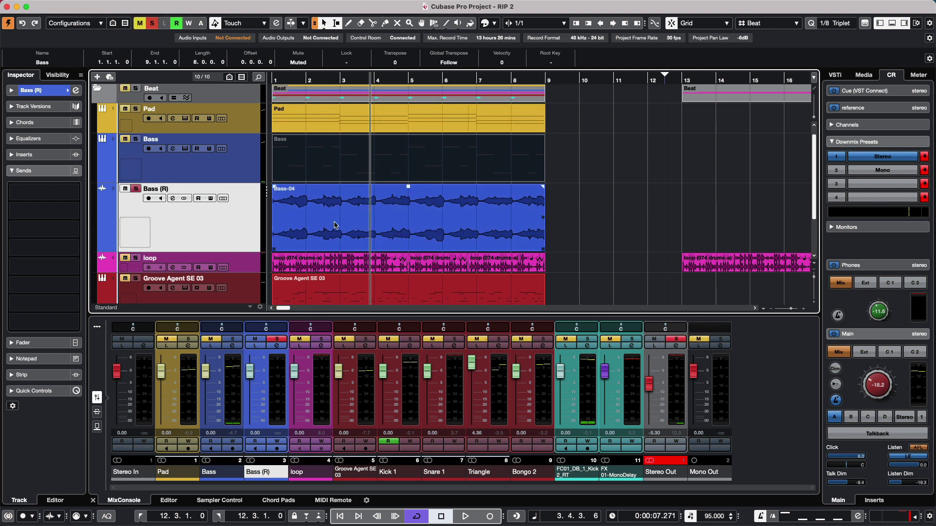
key("space")
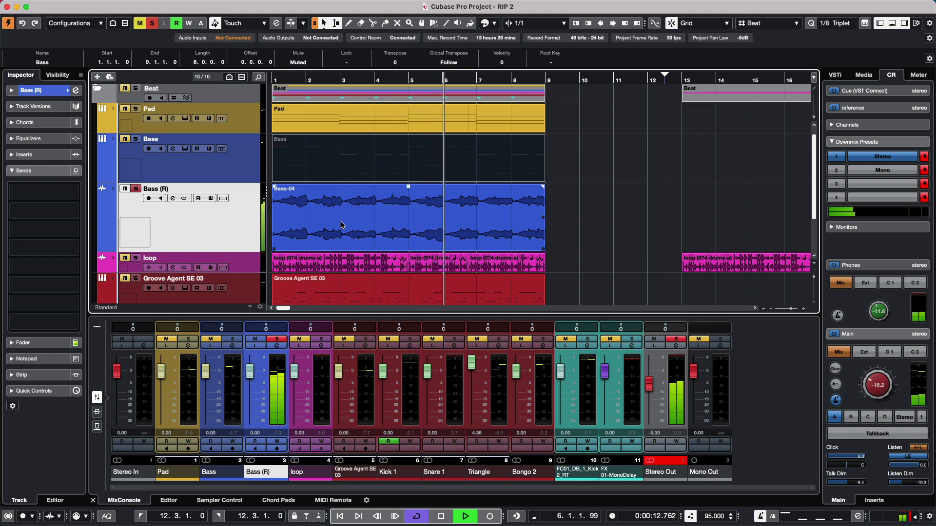
Stop playback, undo the render of the Bass part, and clear the event selection.
key("space")
key("super+z")
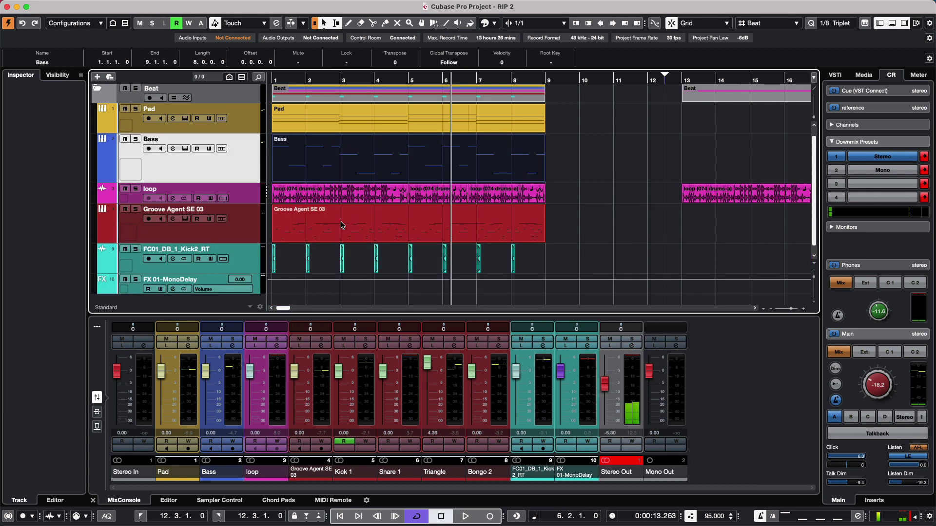
left_click(606, 214)
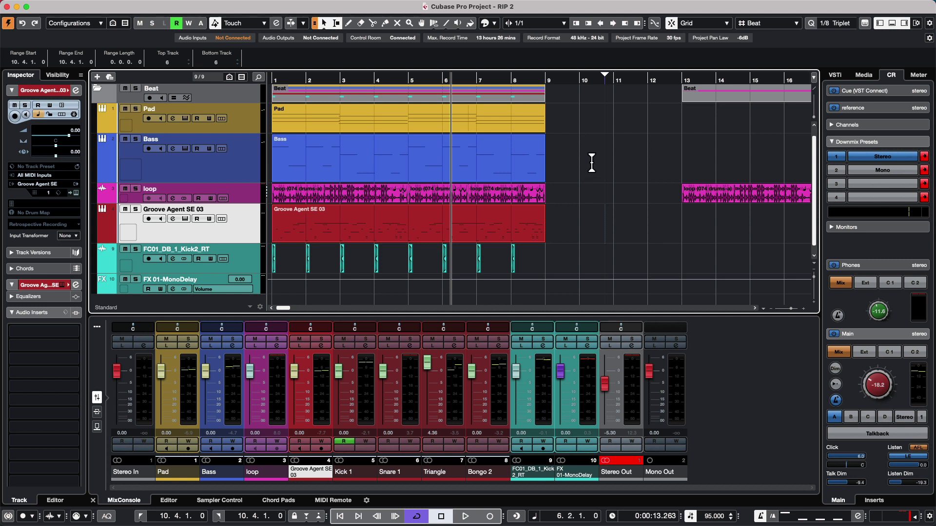
Solo the Pad and Bass tracks, play them together briefly, and stop playback.
left_click(289, 169)
left_click(253, 123)
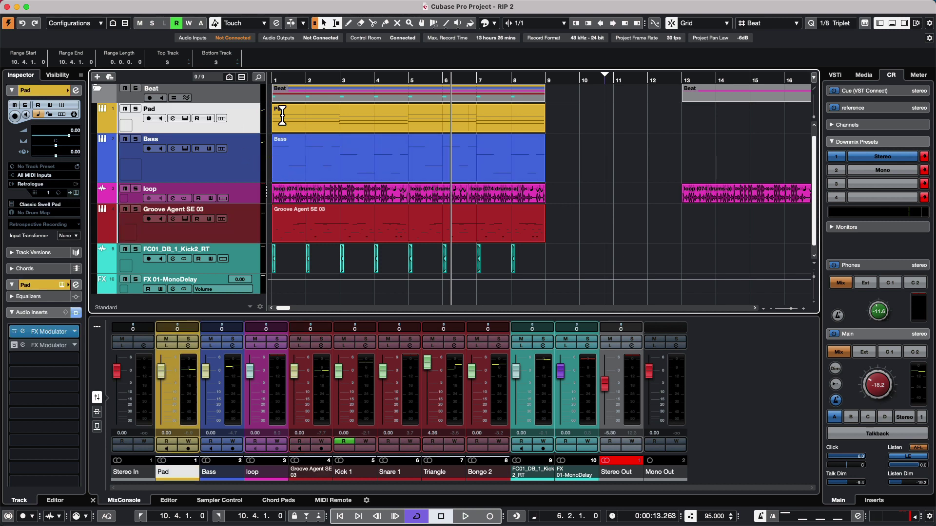
left_click(137, 109)
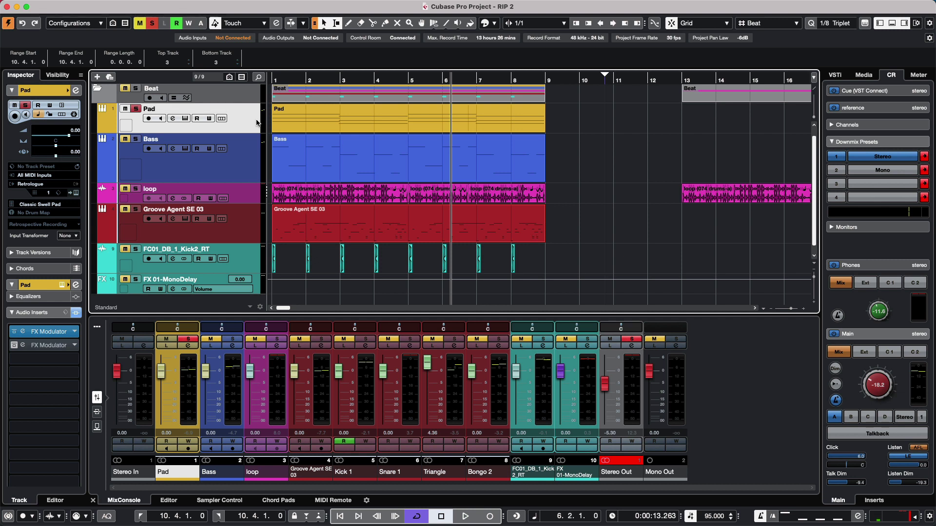
key("space")
left_click(136, 139)
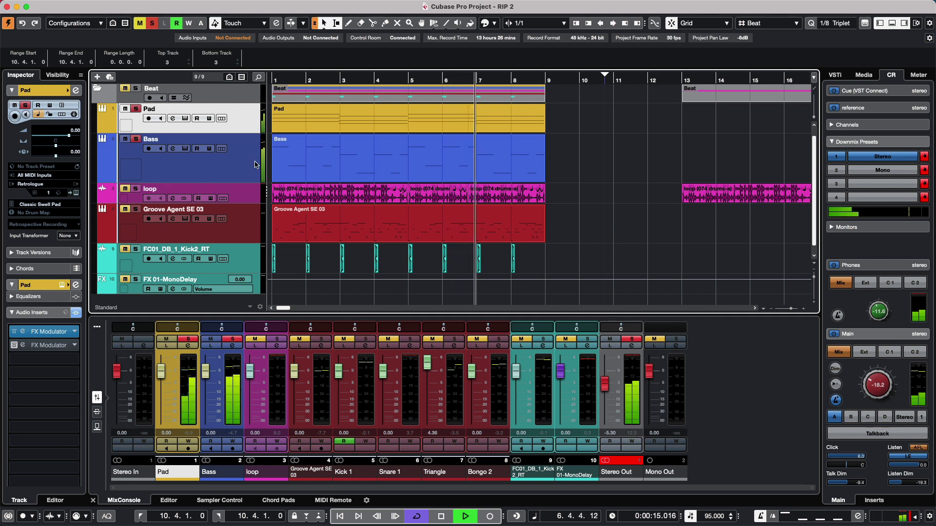
left_click(242, 164, "shift")
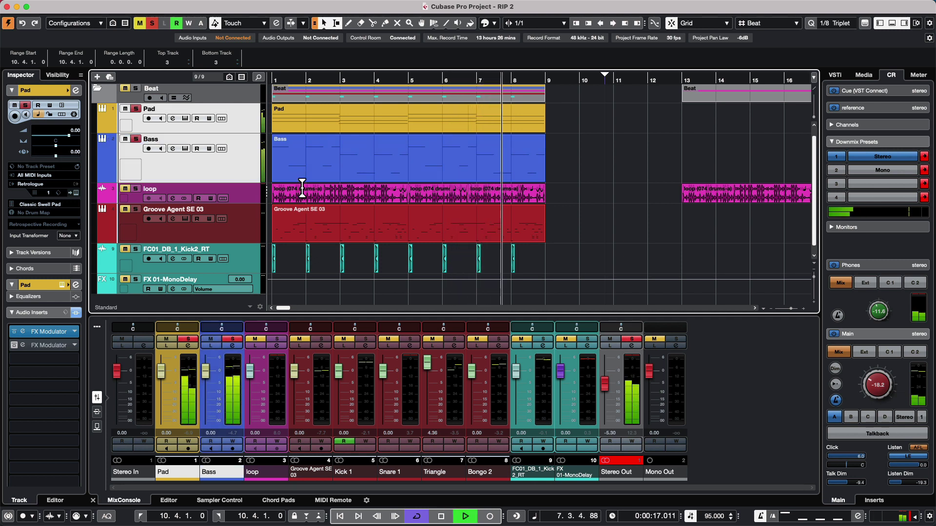
key("space")
left_click(398, 175)
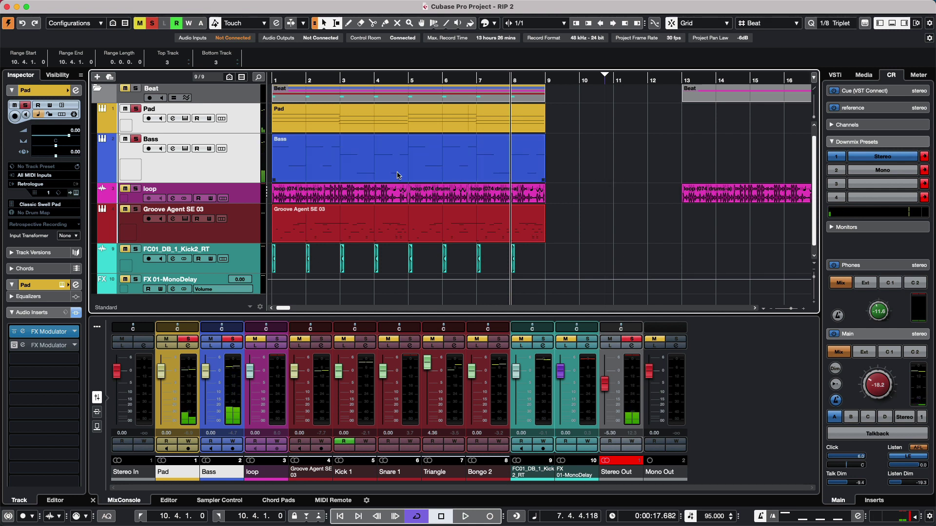
Turn off solo on the Pad and Bass tracks and select both tracks in the track list.
left_click(769, 197)
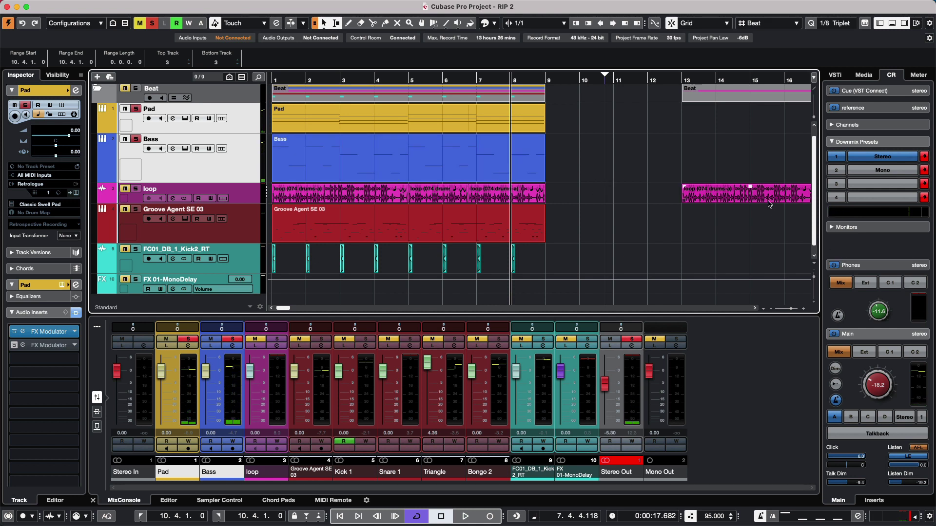
left_click(401, 119)
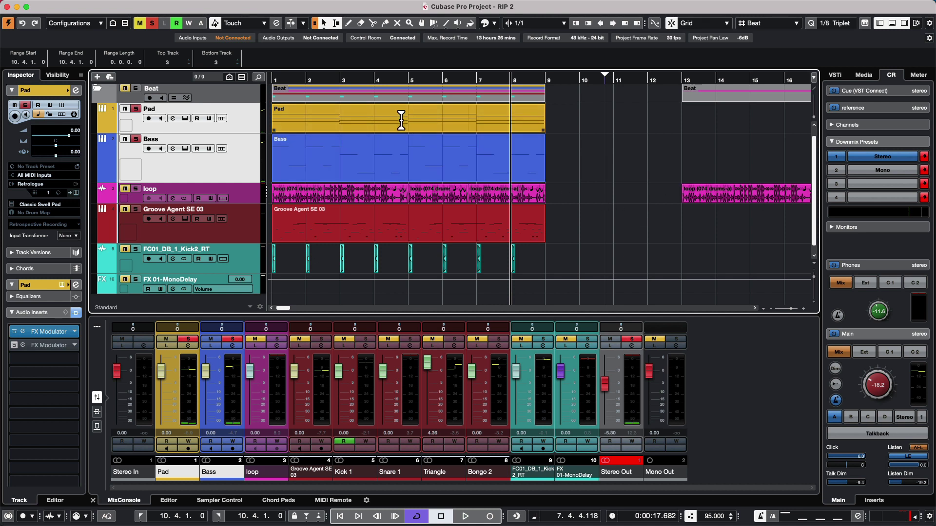
left_click(566, 169)
left_click(258, 154)
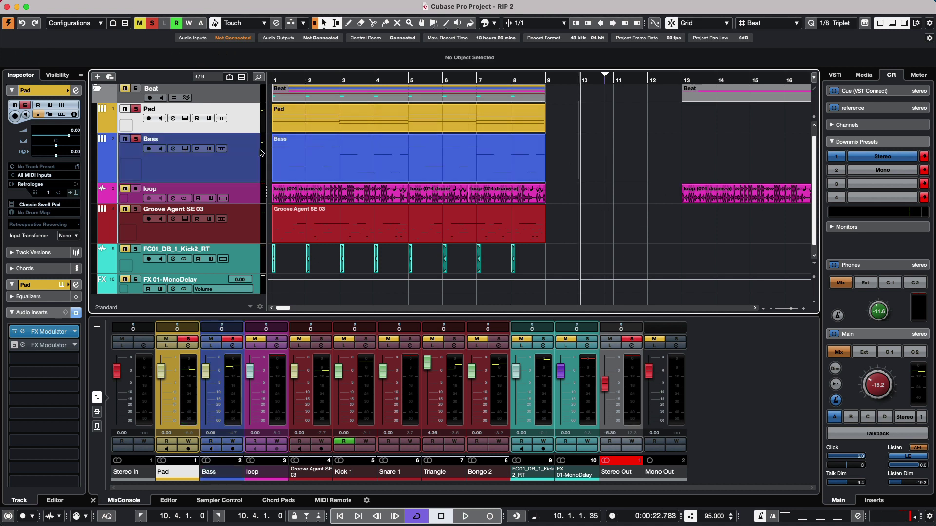
left_click(136, 109)
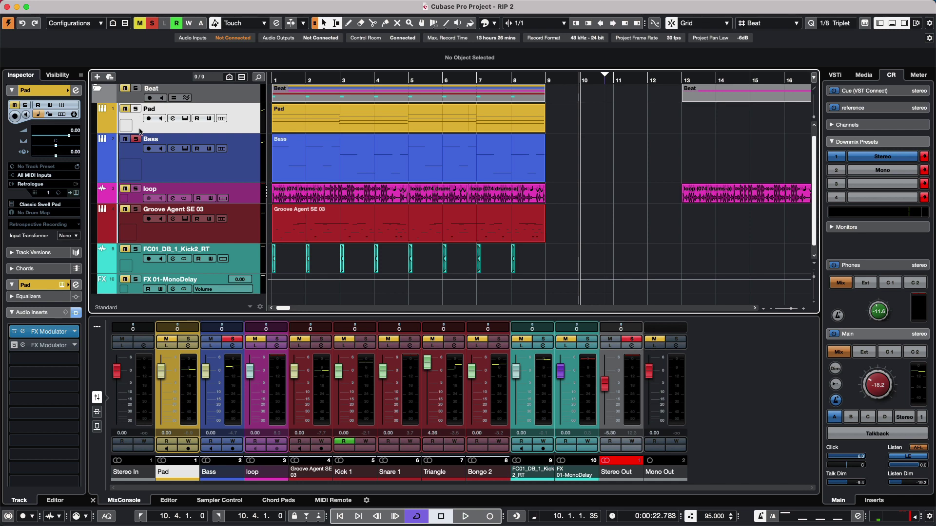
left_click(242, 172)
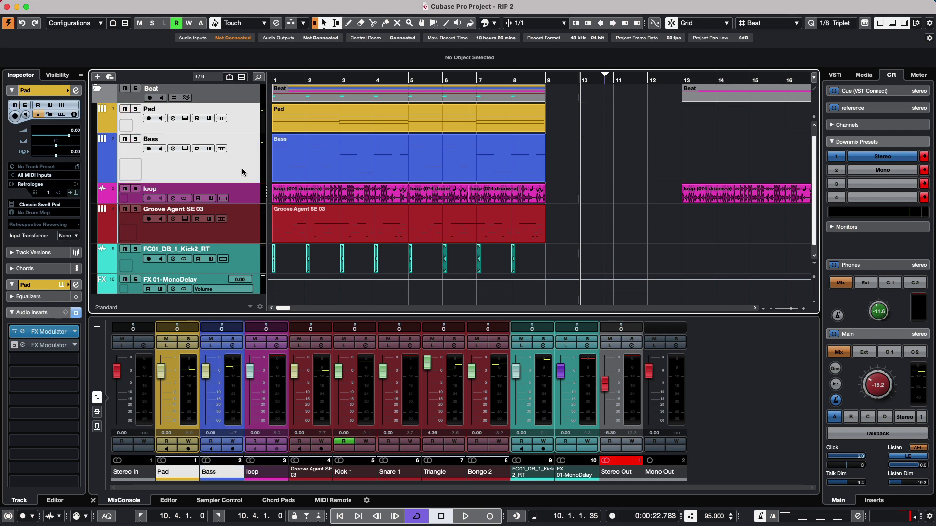
Render the selected Pad and Bass tracks as one event with Channel Settings and Disable Source Tracks, and undo that render.
key("alt+r")
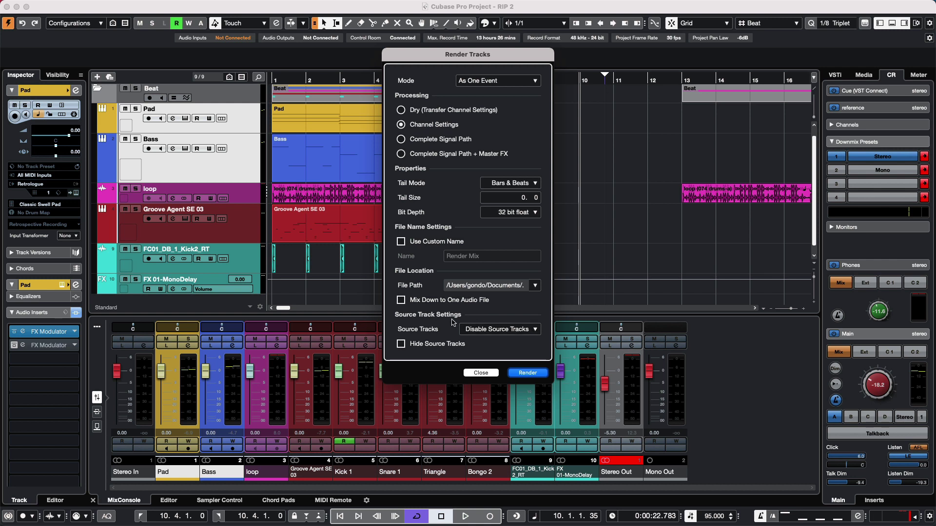
left_click(499, 334)
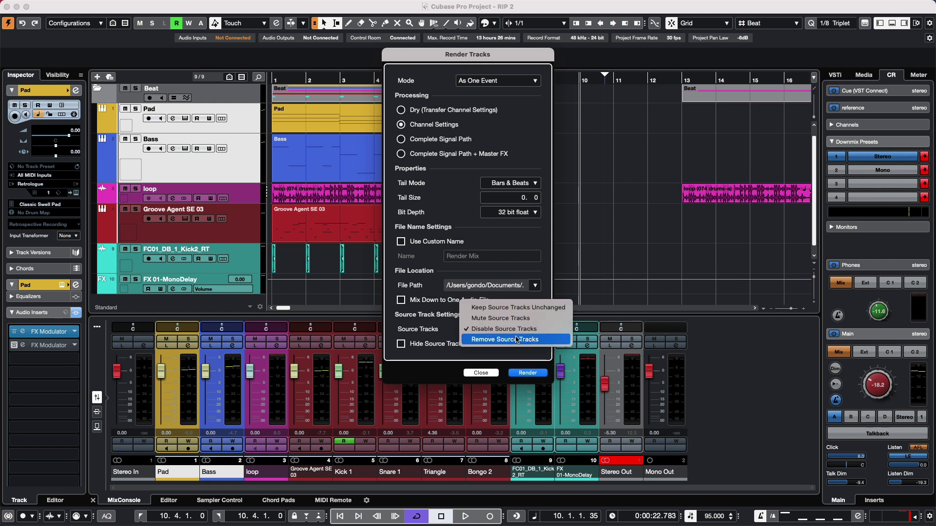
left_click(539, 331)
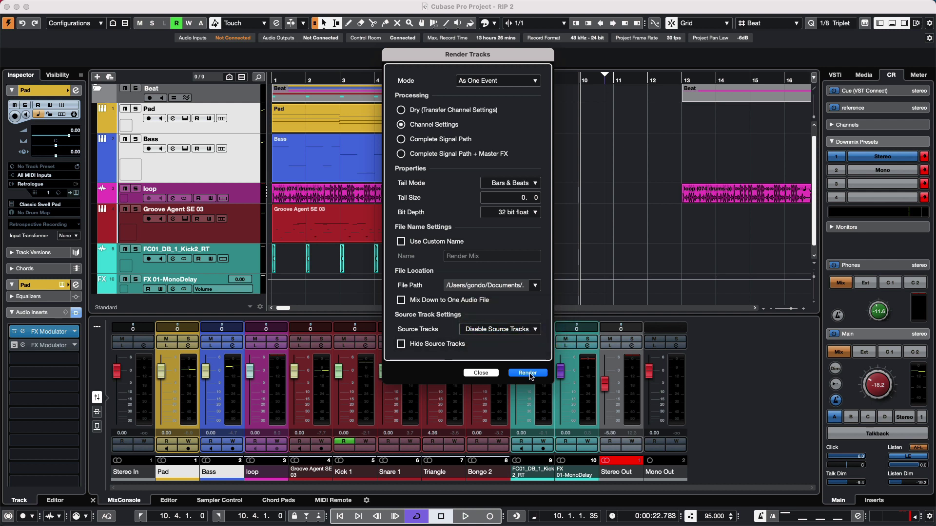
left_click(528, 373)
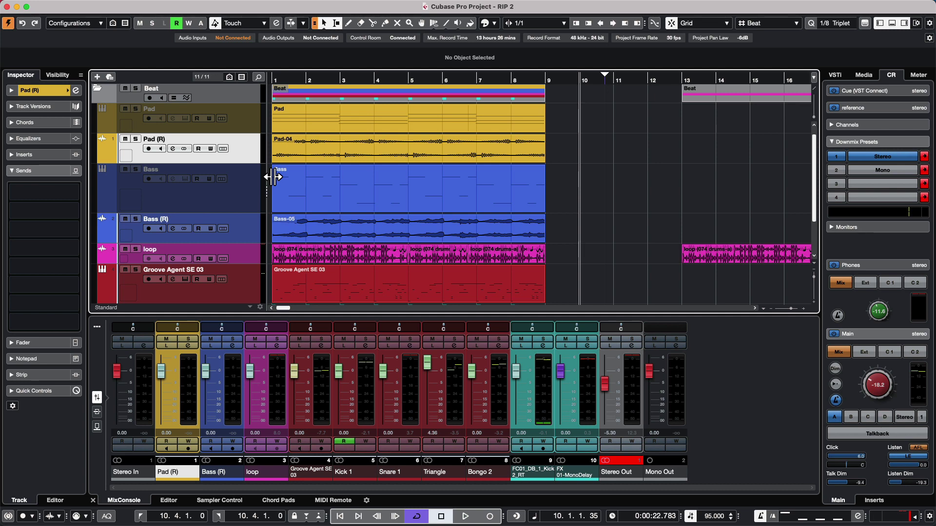
key("ctrl+z")
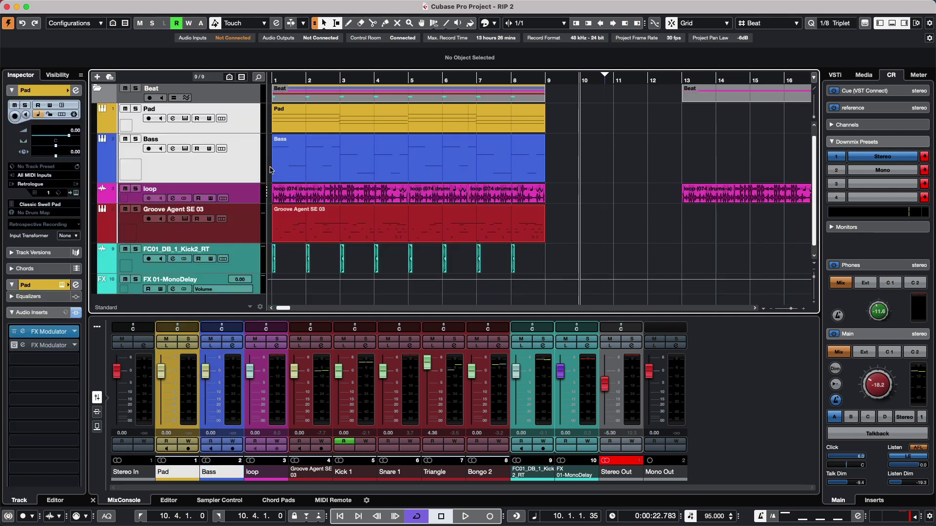
Render the Pad and Bass tracks again with Hide Source Tracks enabled and check the hidden sources in the track visibility list.
key("alt+r")
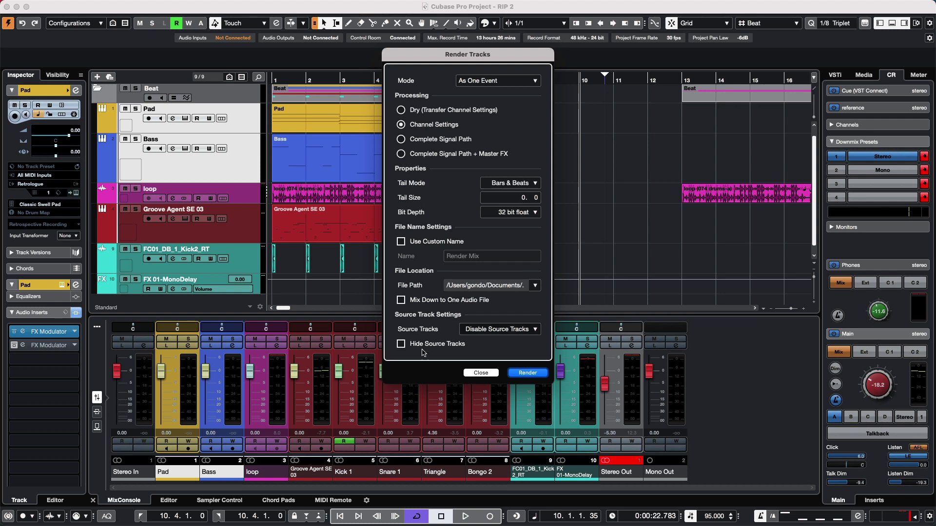
left_click(401, 346)
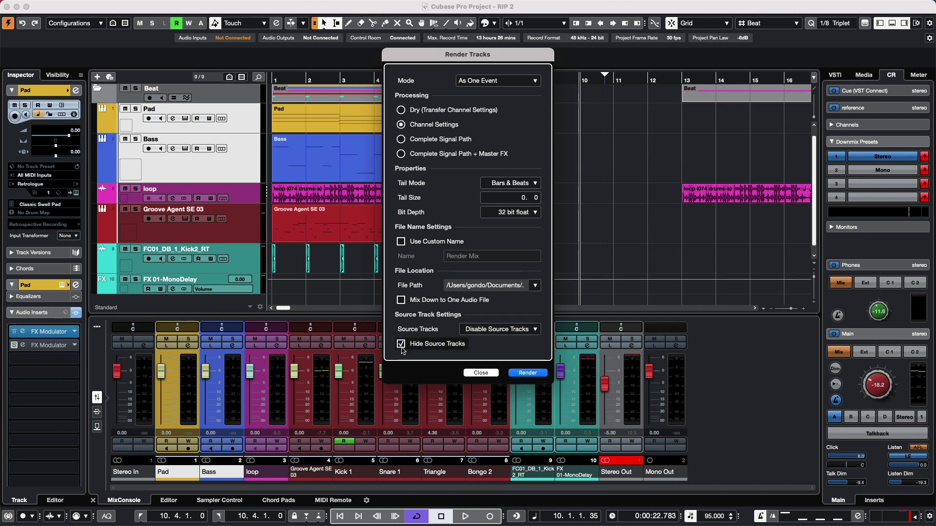
left_click(528, 373)
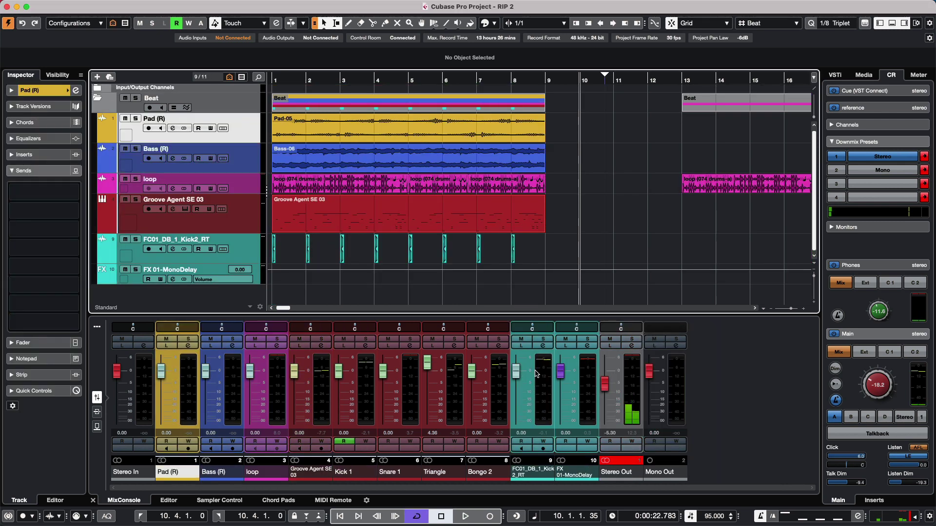
left_click(57, 75)
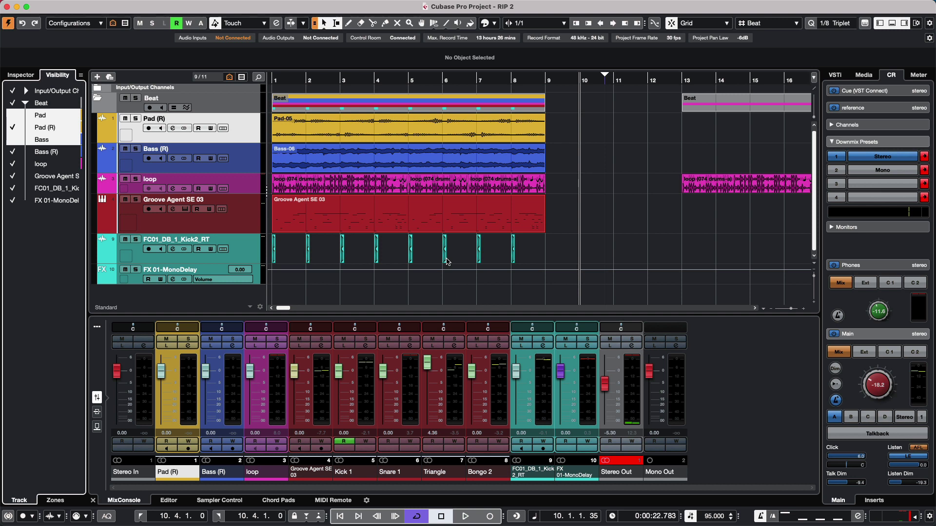
Undo the render of the Pad and Bass tracks and solo the Groove Agent SE 03 track.
key("super+z")
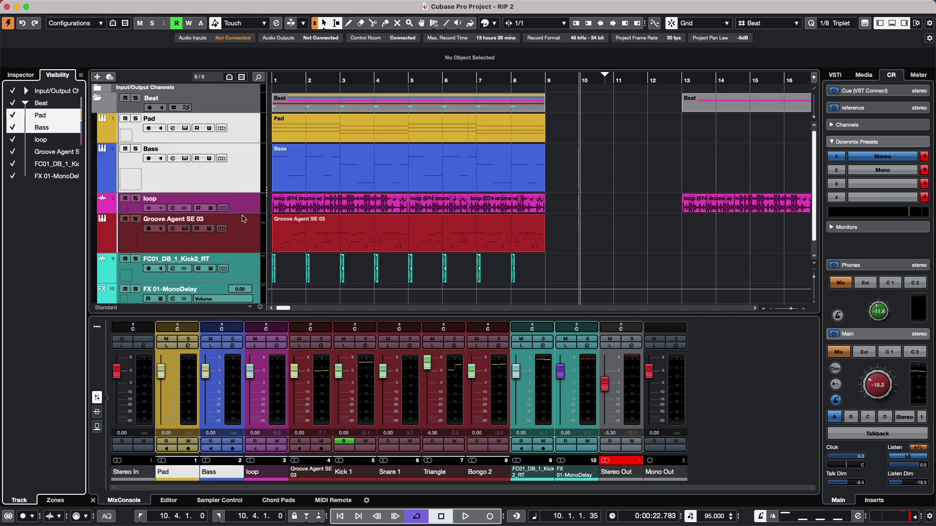
left_click(245, 237)
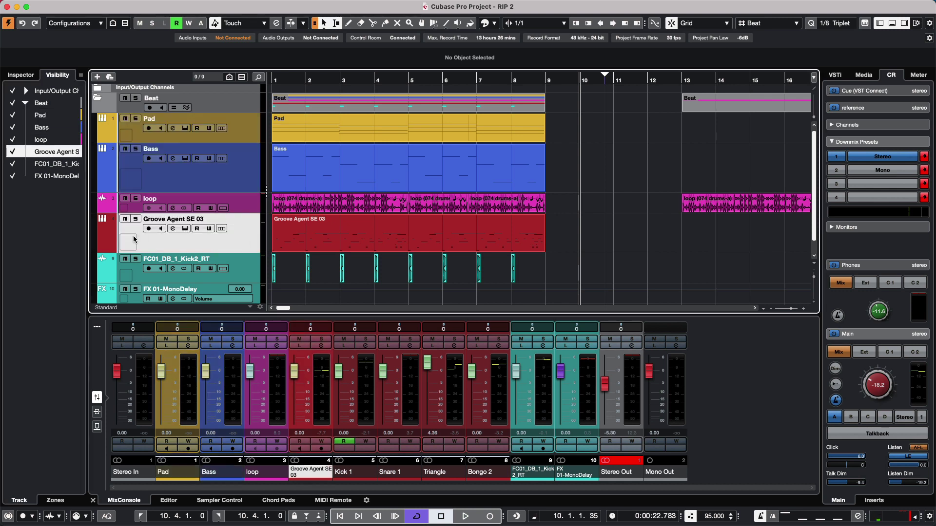
left_click(323, 241)
left_click(135, 218)
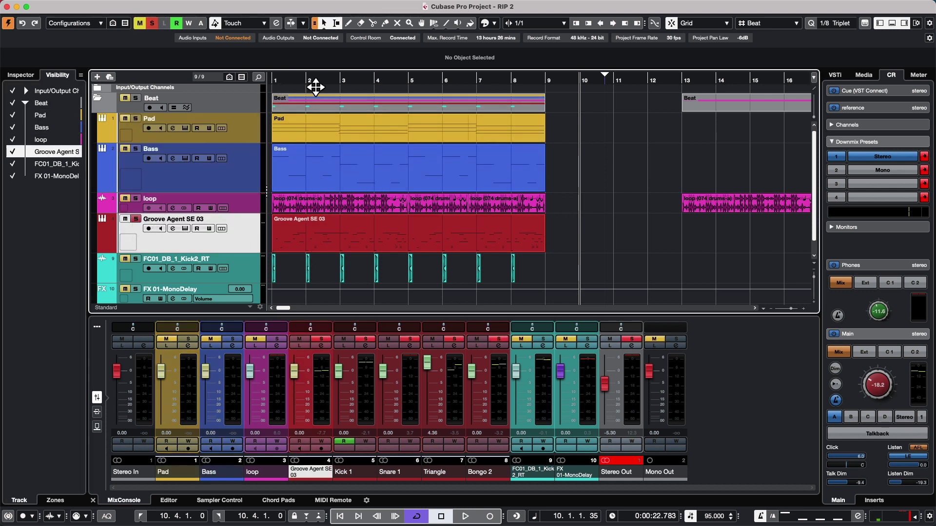
Play Groove Agent SE 03 from the project start while unfolding and viewing its separate output channel lanes.
left_click_drag(313, 83, 61, 53)
key("space")
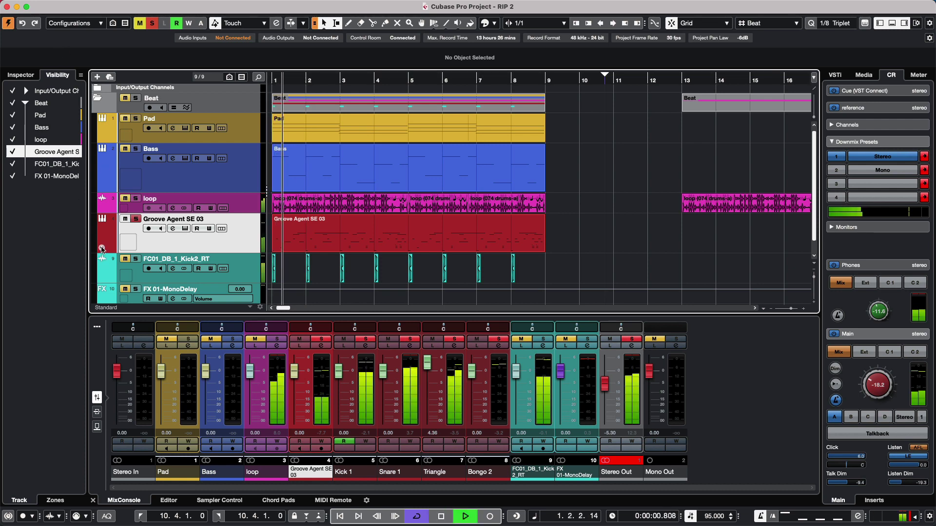
left_click(382, 176)
scroll(383, 185, "down", 3)
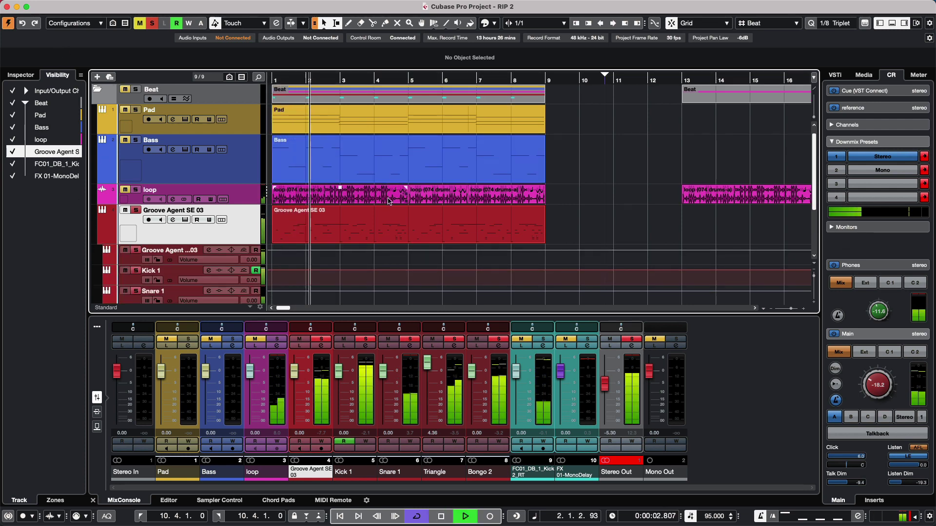
scroll(370, 212, "down", 3)
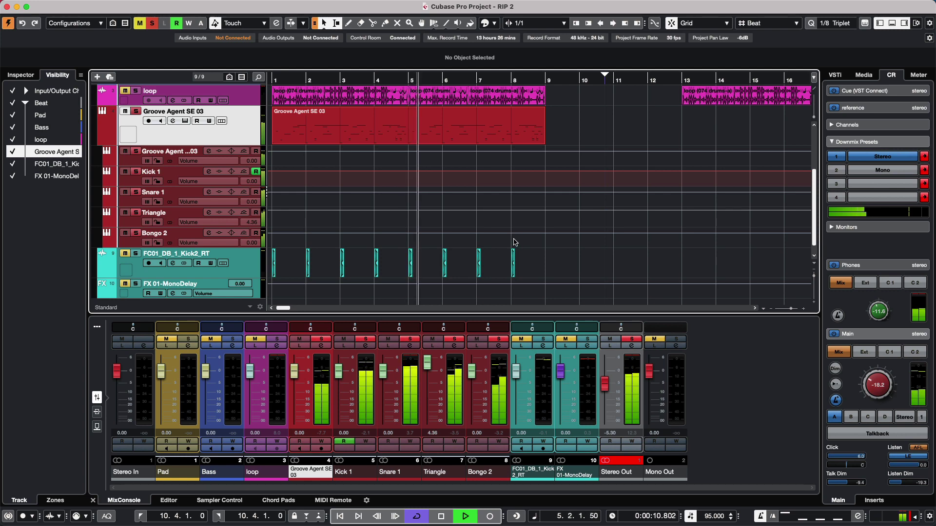
key("space")
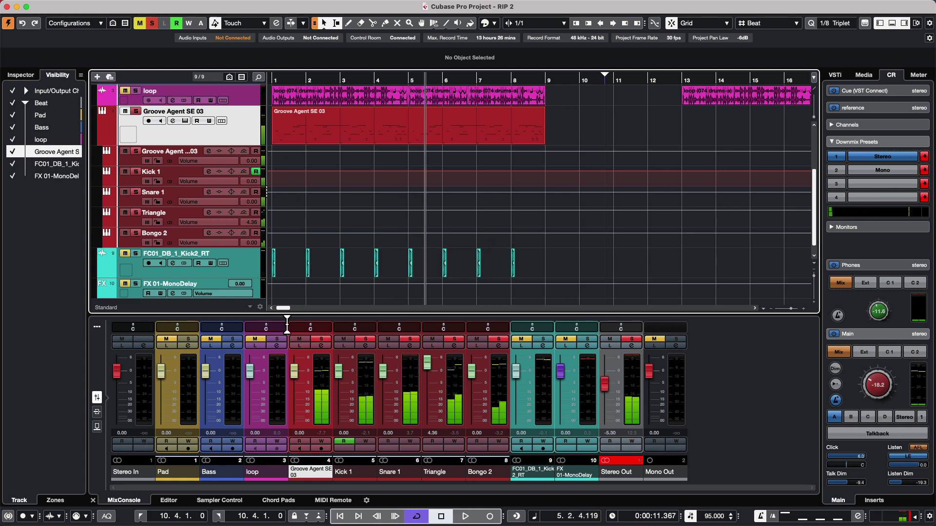
Render the Groove Agent SE 03 track as one event with Dry (Transfer Channel Settings) processing, disabling and hiding the source track.
left_click(102, 142)
left_click(105, 223)
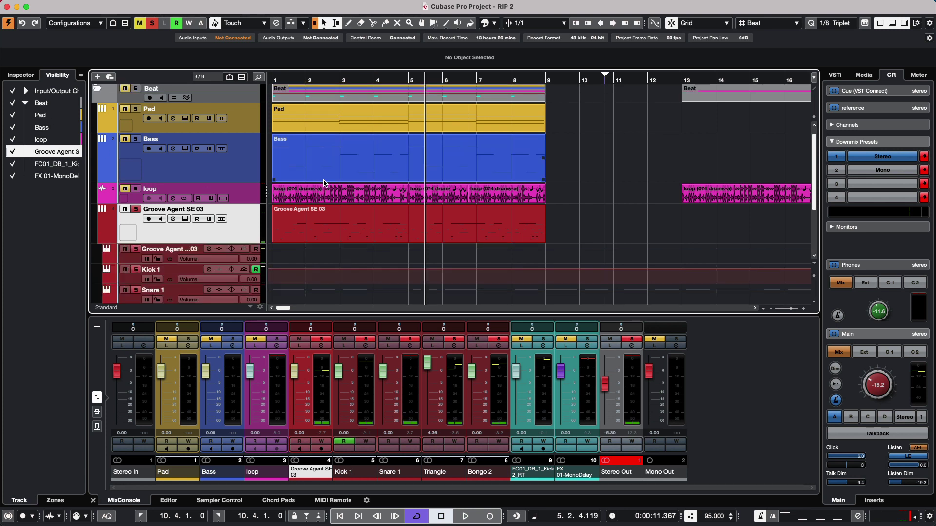
left_click(578, 230)
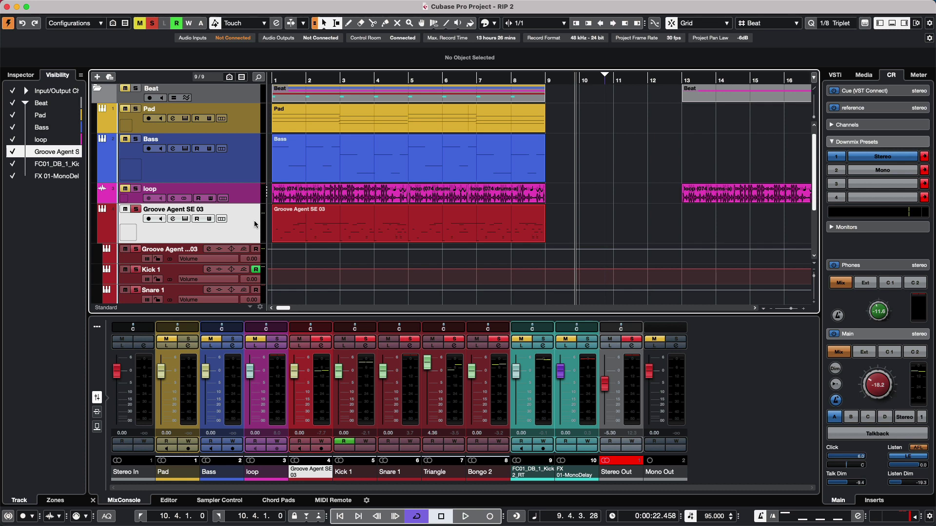
key("alt+r")
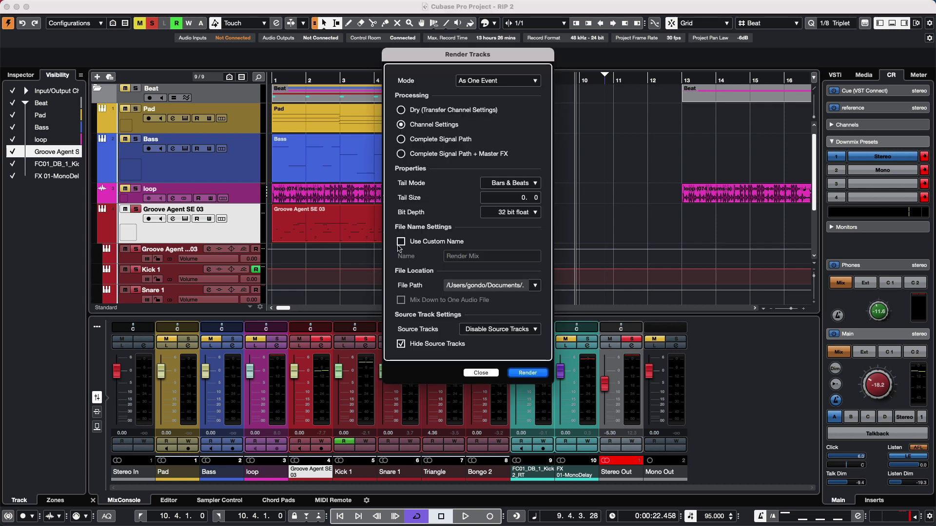
left_click(402, 110)
left_click(528, 373)
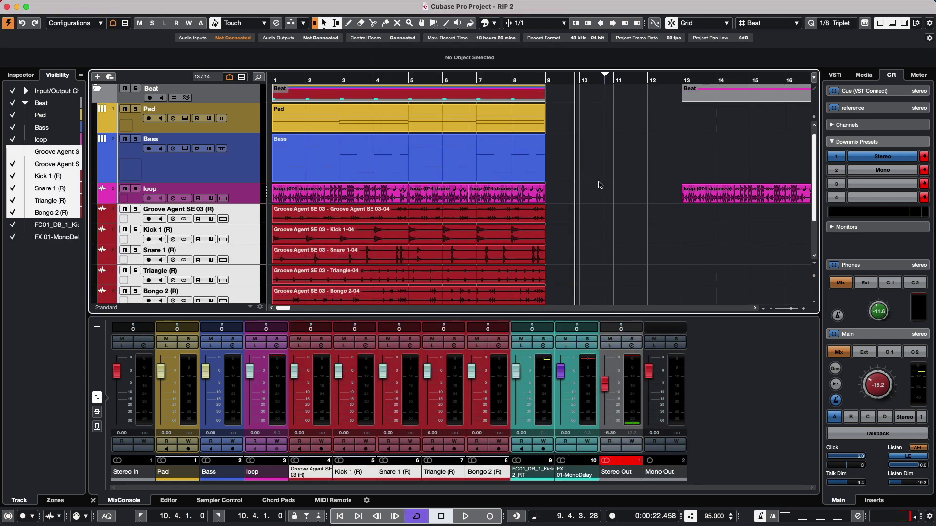
Choose the Play tool and audition the rendered event on the Kick 1 (R) track.
scroll(599, 184, "down", 3)
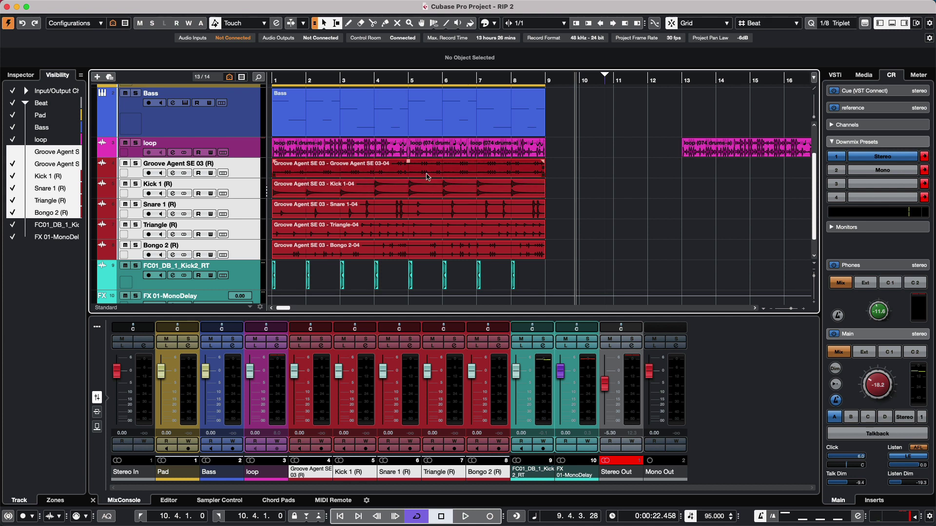
right_click(405, 187)
left_click(490, 187)
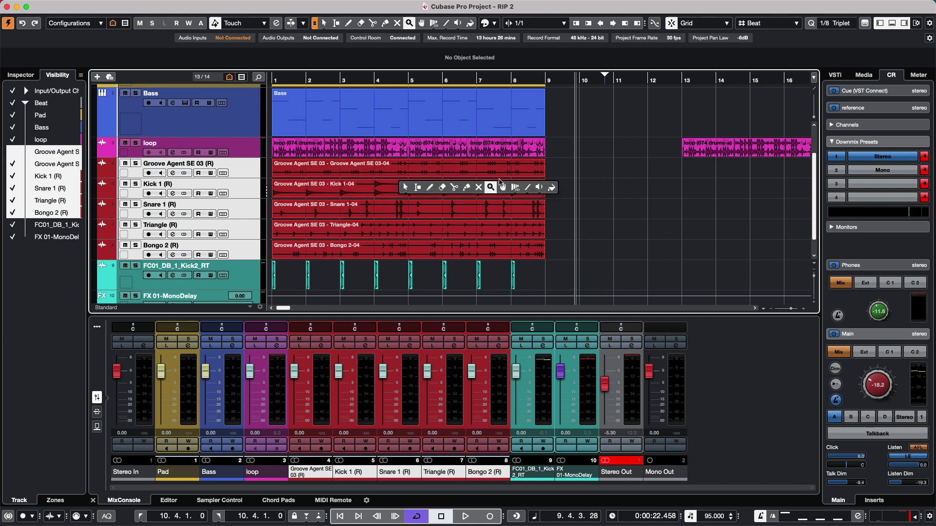
left_click(539, 187)
left_click(425, 194)
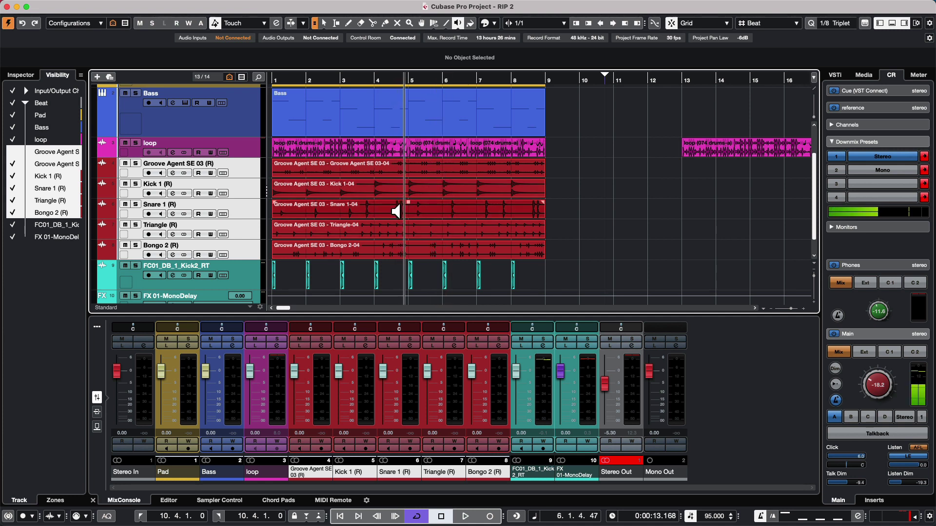
Audition the rendered events on the Triangle (R) and Bongo 2 (R) tracks.
left_click(395, 236)
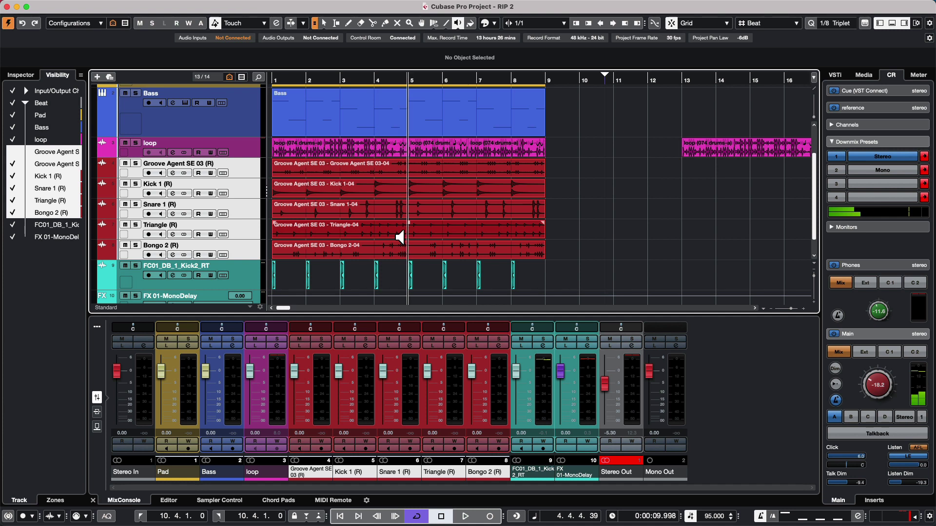
left_click_drag(458, 259, 444, 257)
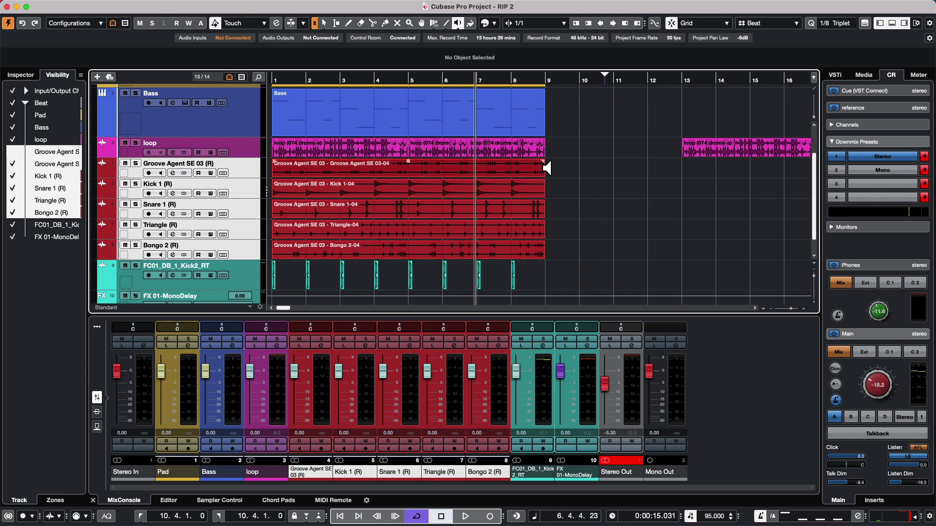
Undo the render of the Groove Agent SE 03 track and fold its output channel lanes.
key("super+z")
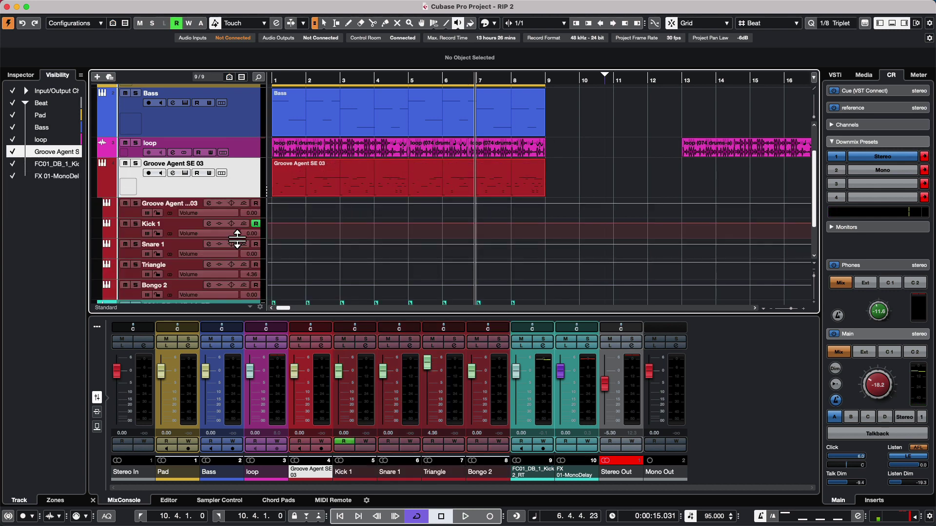
left_click(102, 192)
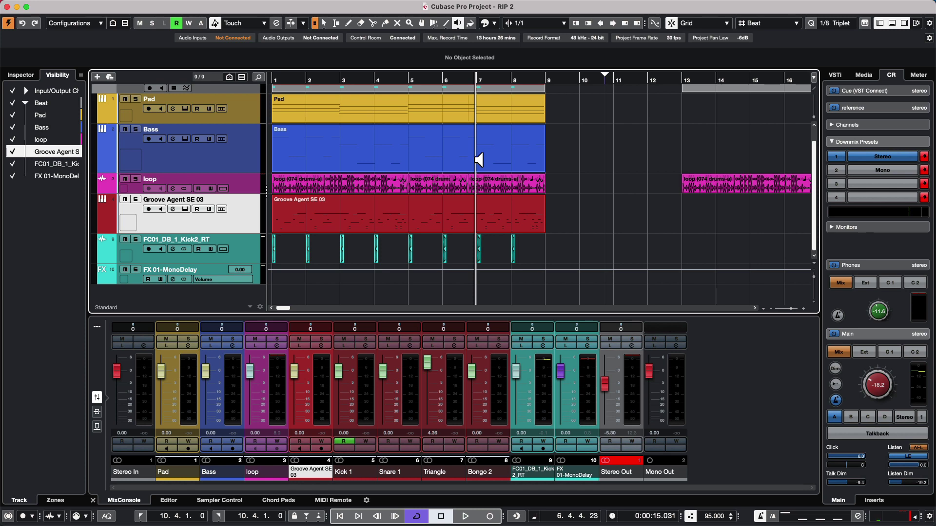
Render the Pad through FC01_DB_1_Kick2_RT tracks with Channel Settings processing as one event, mixed down to one audio file, removing the source tracks.
key("alt+r")
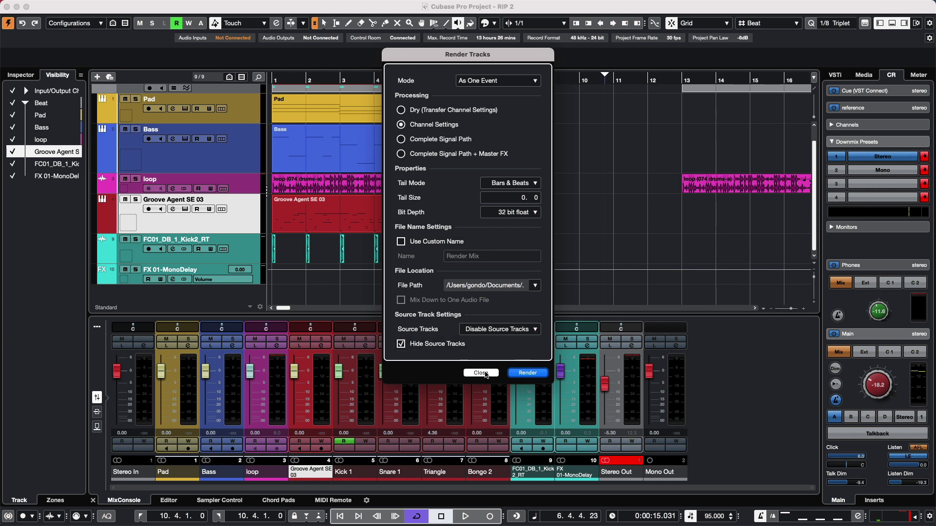
left_click(480, 373)
left_click(253, 110)
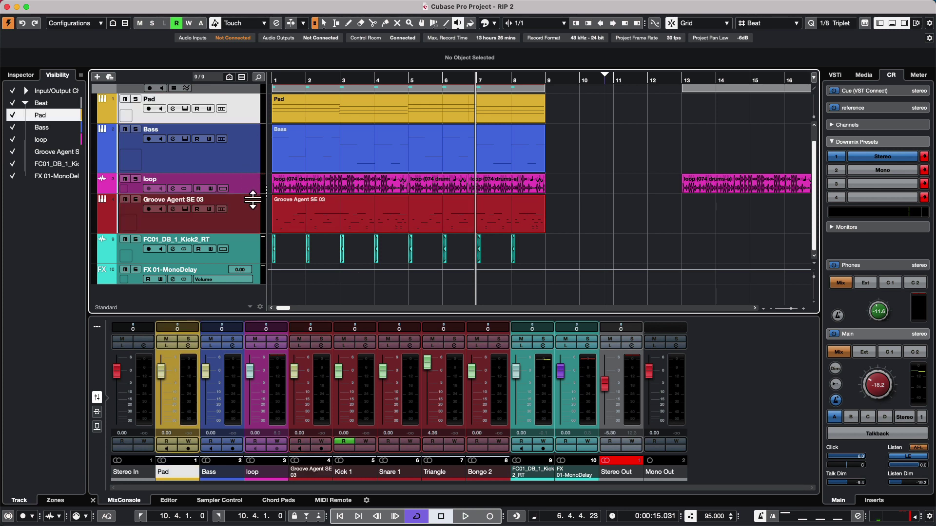
left_click(247, 242, "shift")
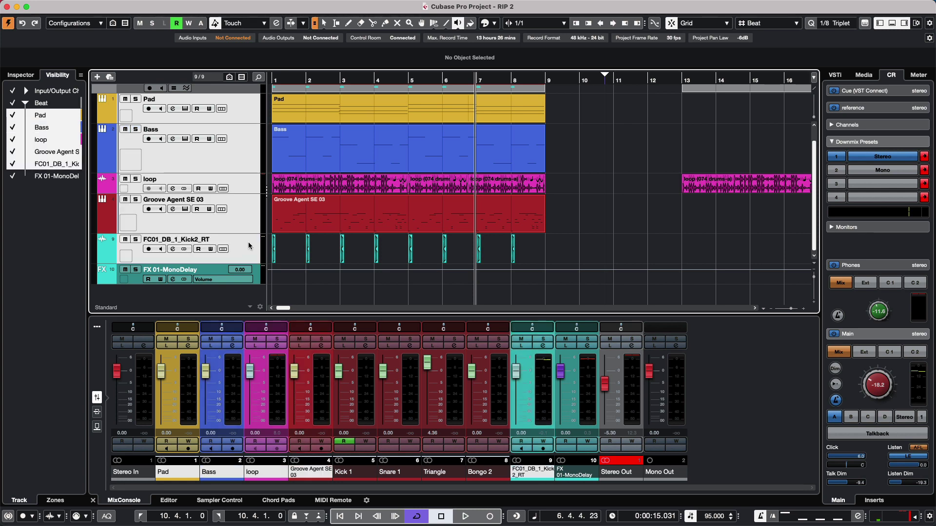
key("alt+r")
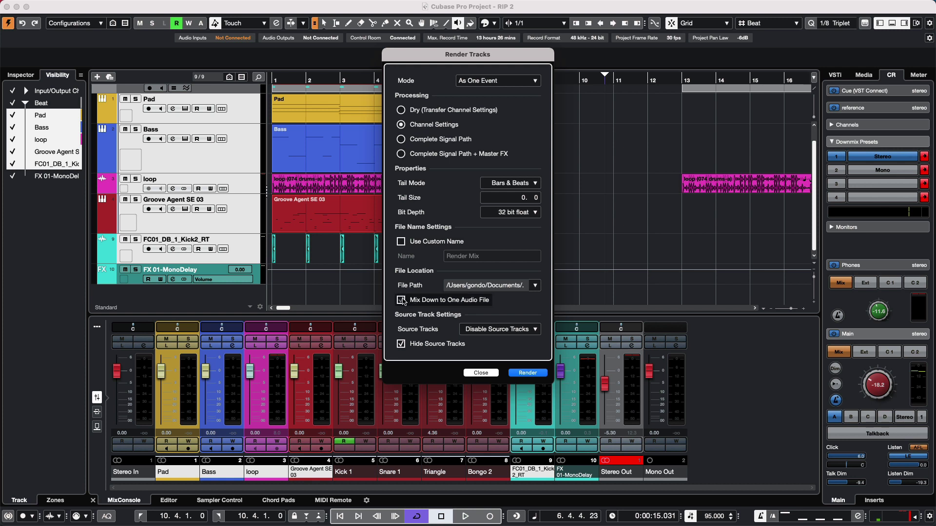
left_click(401, 300)
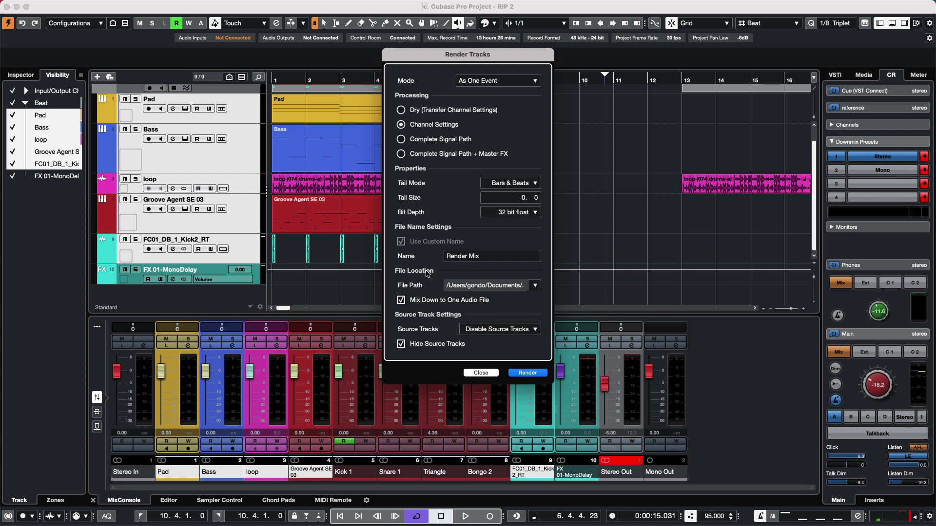
left_click(517, 259)
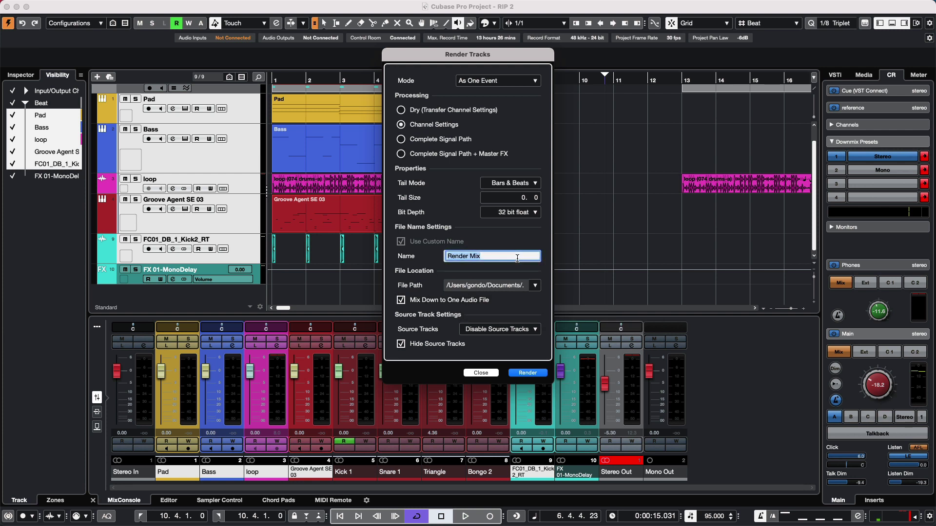
left_click(518, 258)
left_click(500, 239)
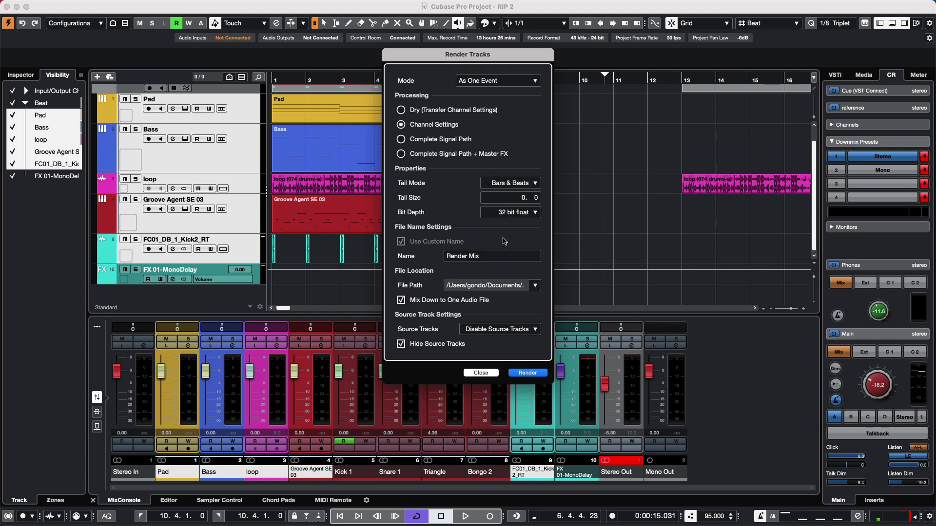
left_click(504, 330)
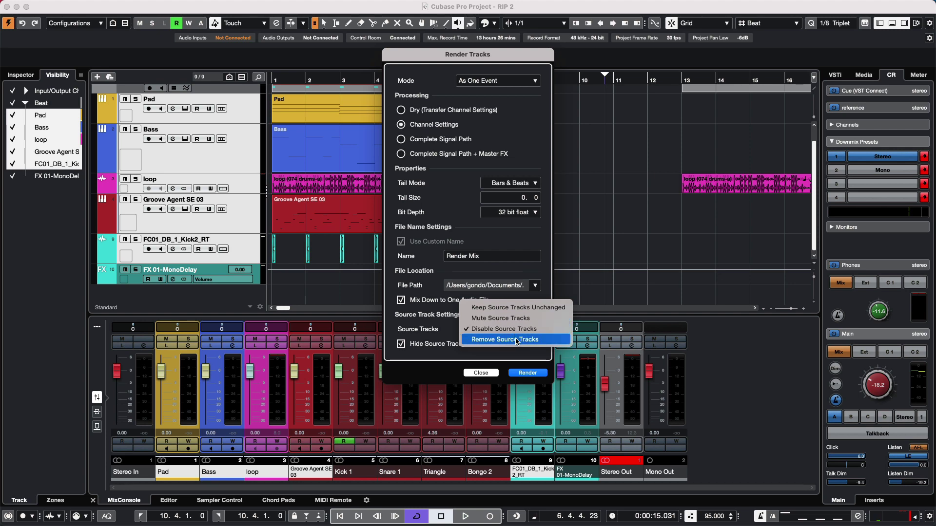
left_click(517, 339)
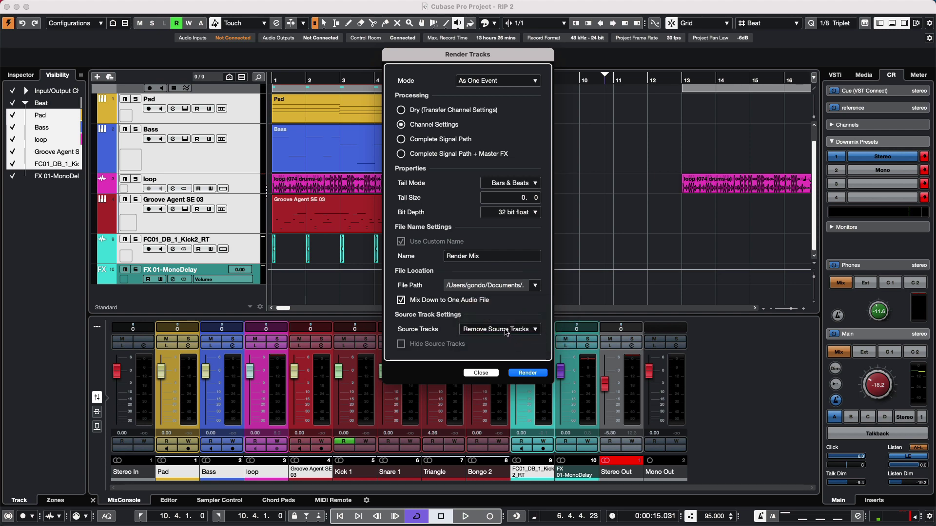
left_click(527, 373)
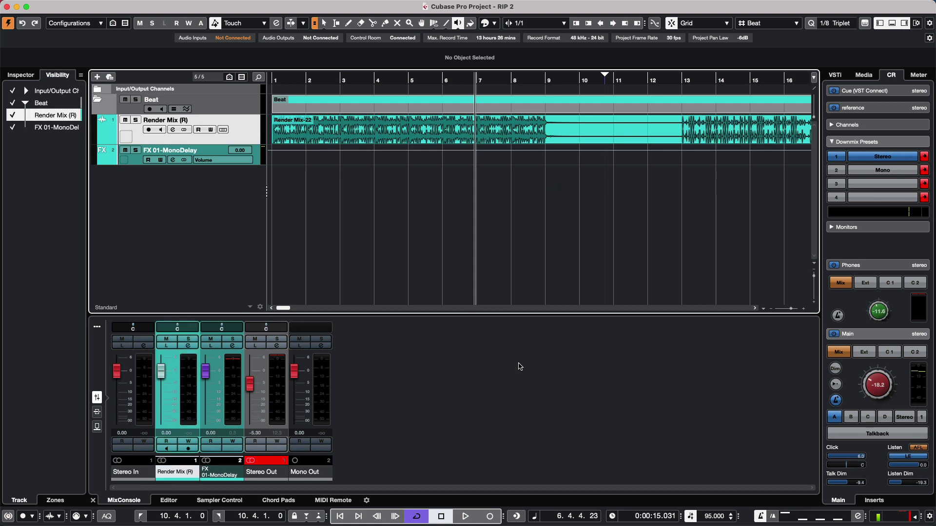
Audition the mixed-down event on the Render Mix (R) track and undo the mixdown render.
left_click(343, 137)
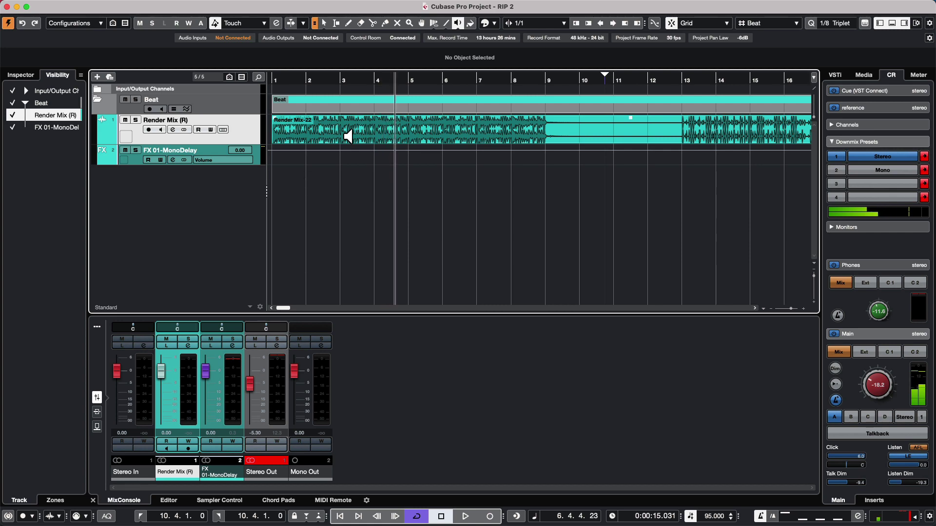
key("space")
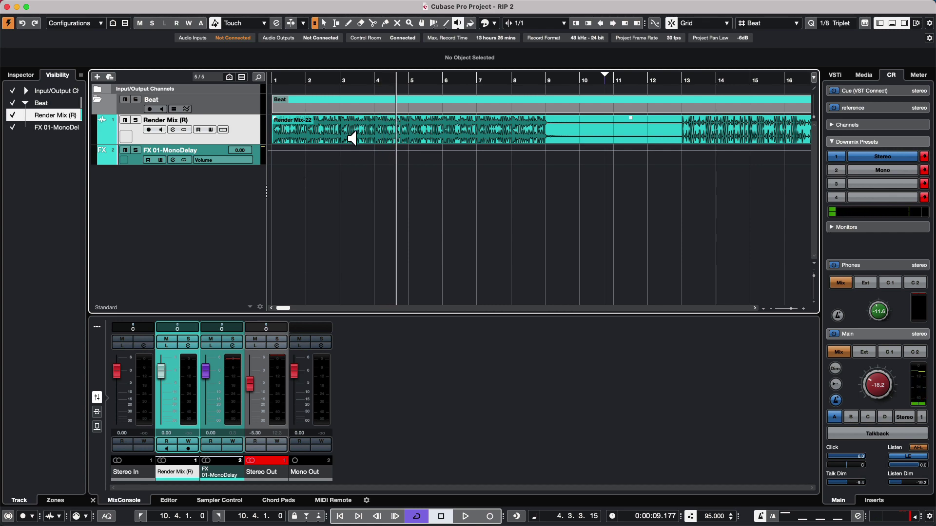
key("super+z")
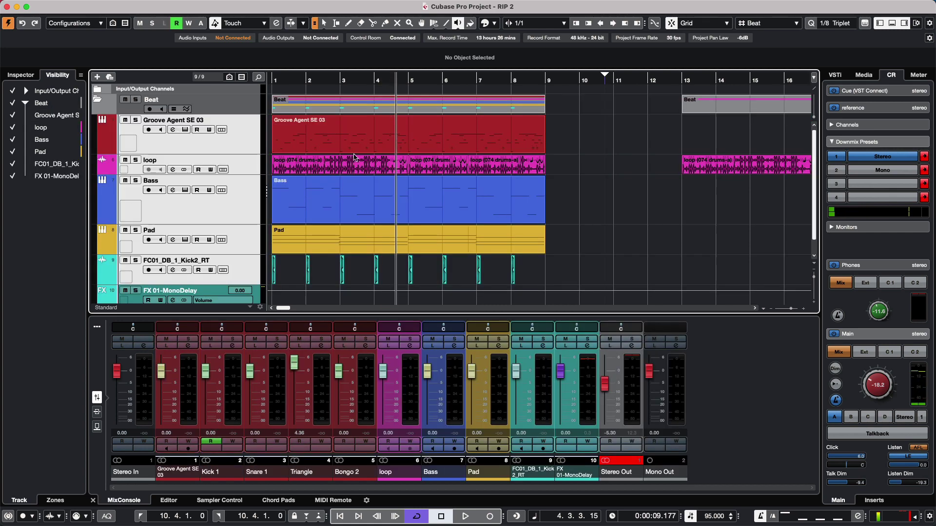
Reopen the render settings for the selected tracks and review the available source track options.
key("alt+r")
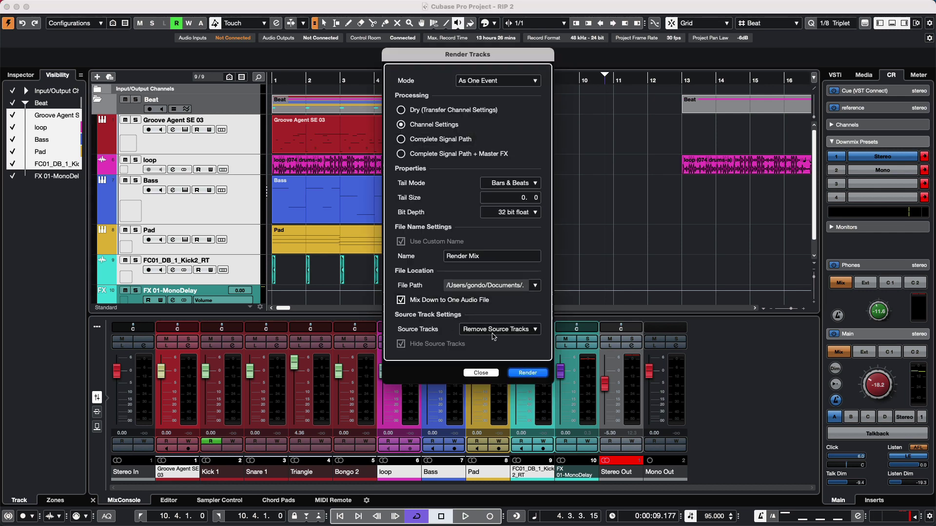
left_click(493, 333)
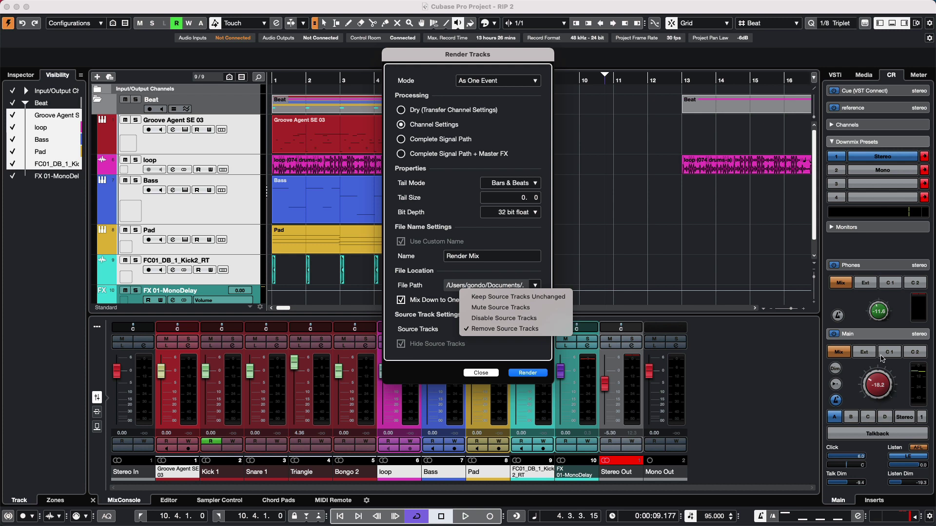
left_click(618, 259)
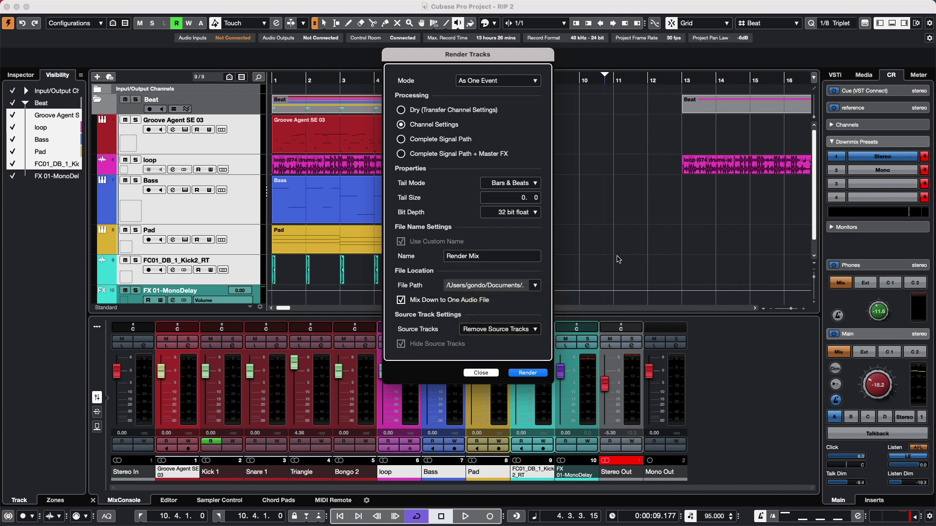